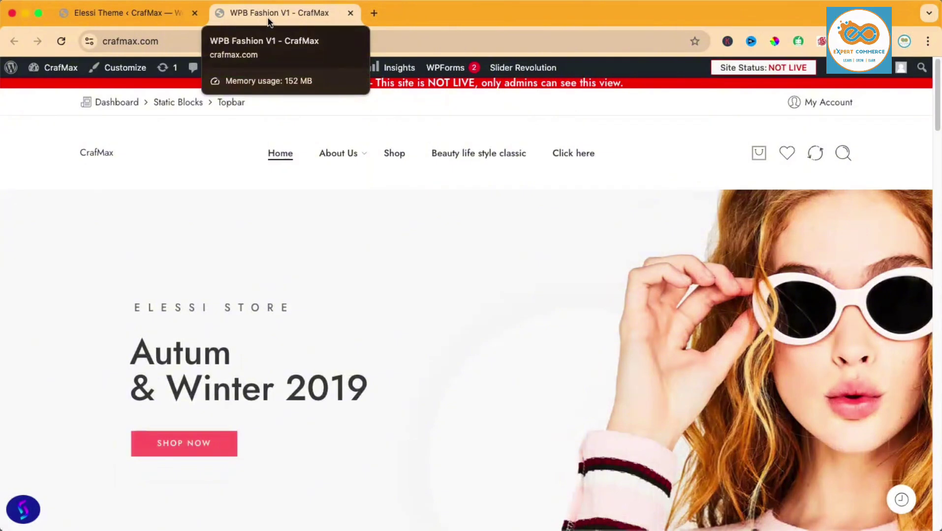
- View the storefront's Shop page, then return to its home page through the site logo
left_click(399, 163)
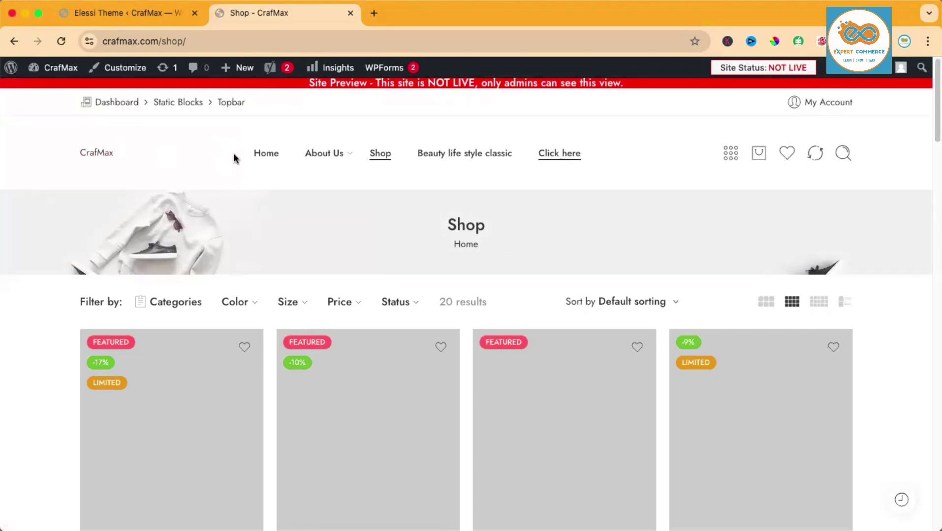
left_click(95, 150)
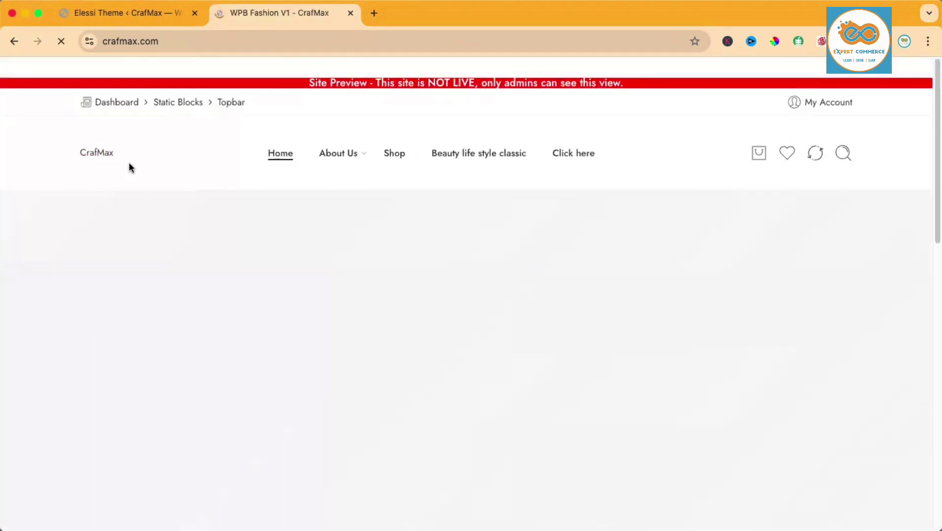
- Open the Site Identity settings in the WordPress theme Customizer
left_click(139, 14)
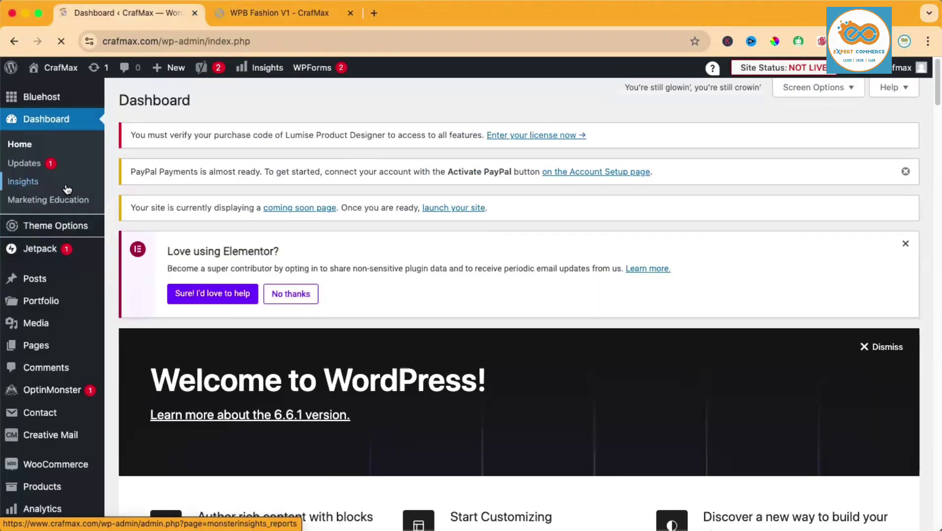
scroll(67, 189, "down", 5)
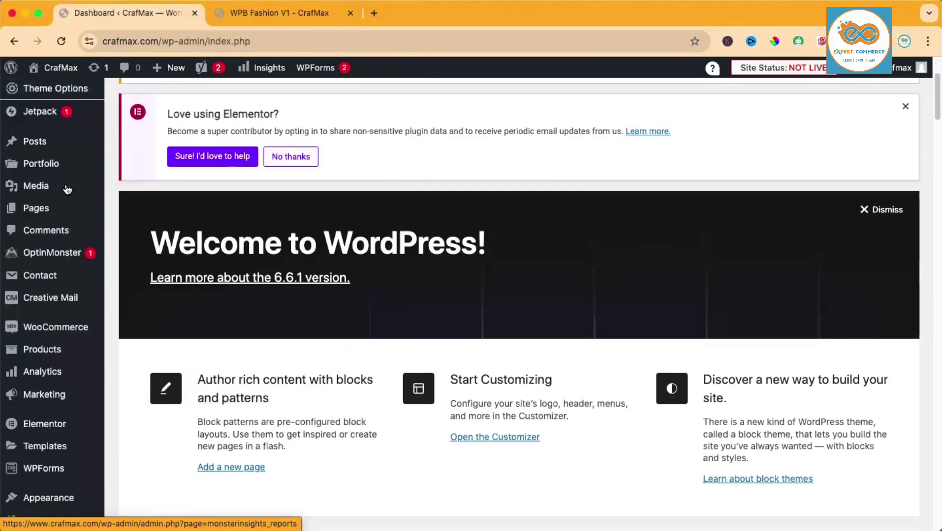
scroll(68, 189, "up", 5)
scroll(69, 191, "down", 8)
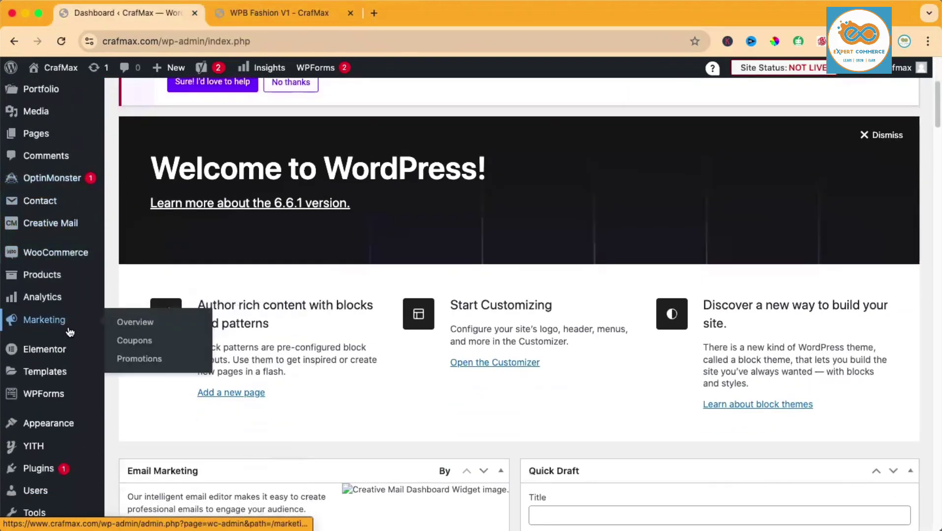
scroll(67, 443, "down", 1)
mouse_move(64, 417)
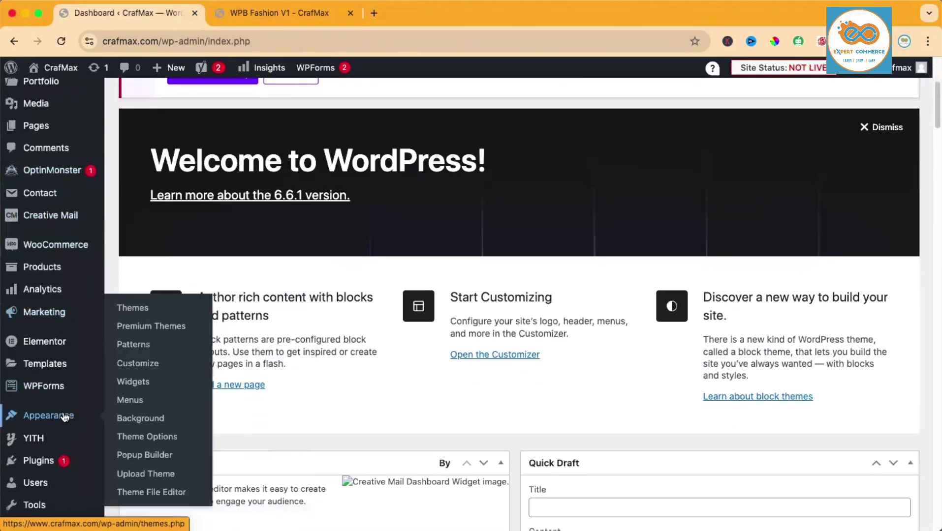
left_click(149, 368)
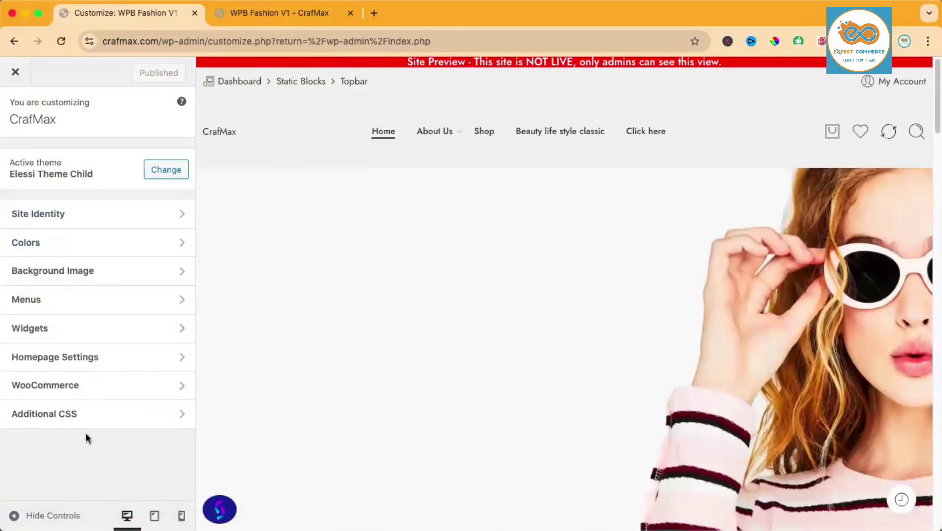
left_click(183, 216)
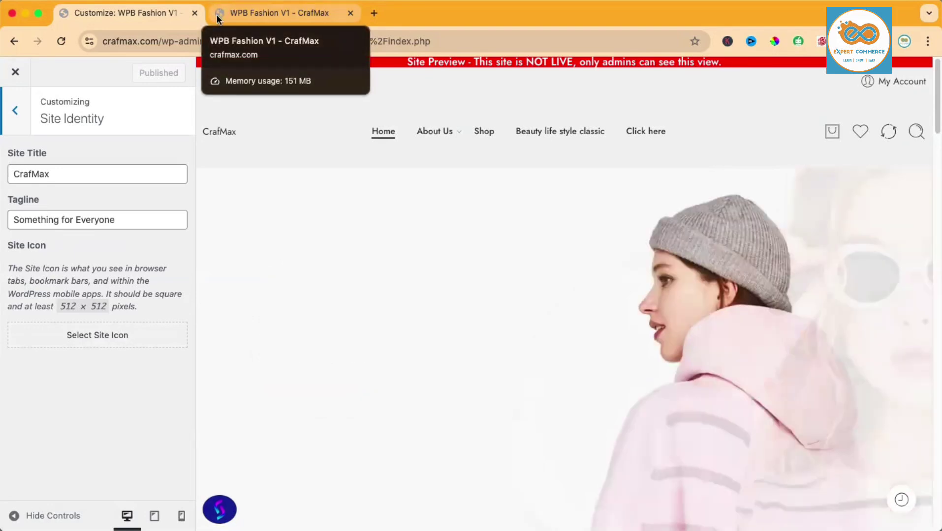
- Set the orange-and-blue infinity logo from the media library as the site icon, skip cropping it, and publish the change
left_click(98, 334)
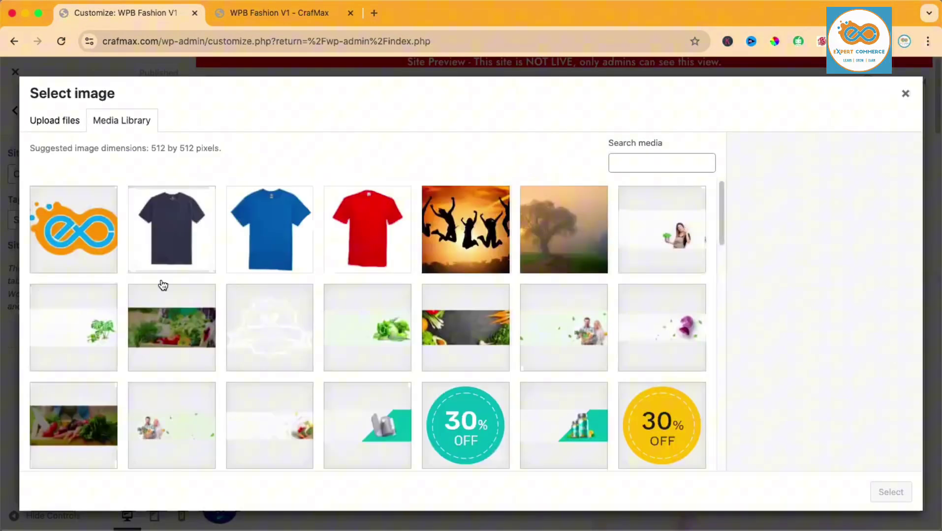
left_click(86, 226)
left_click(890, 492)
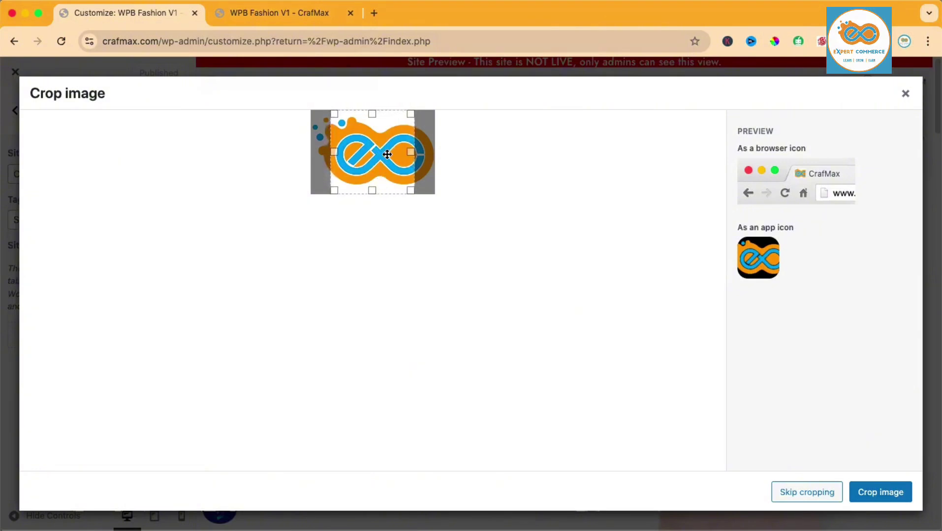
left_click_drag(384, 154, 363, 156)
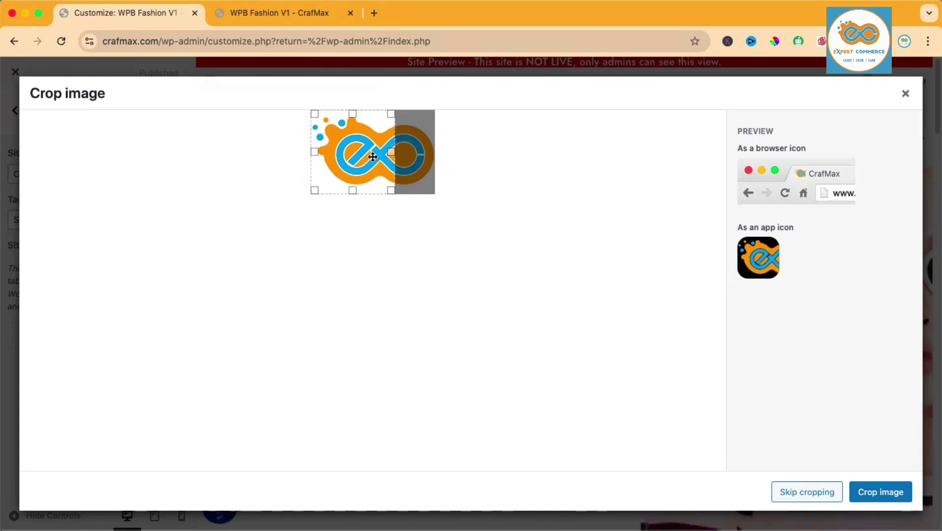
left_click_drag(361, 158, 383, 161)
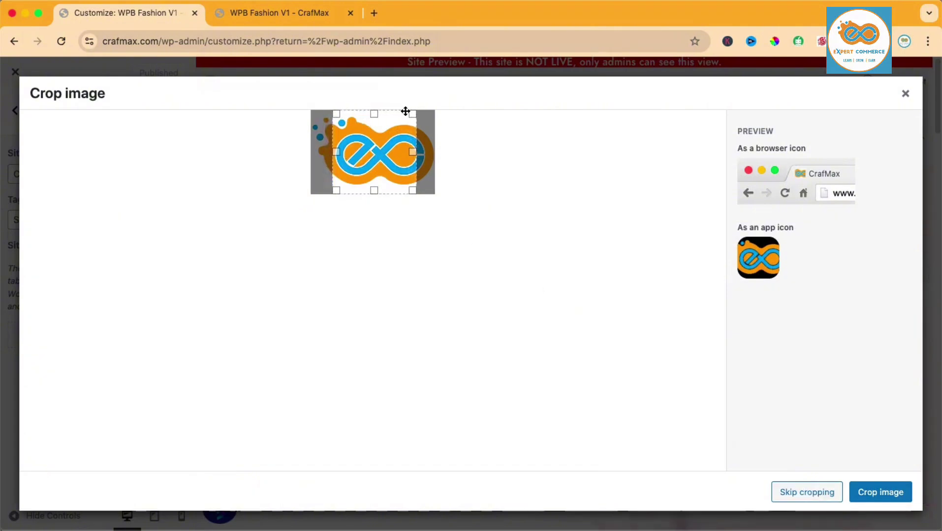
left_click(796, 499)
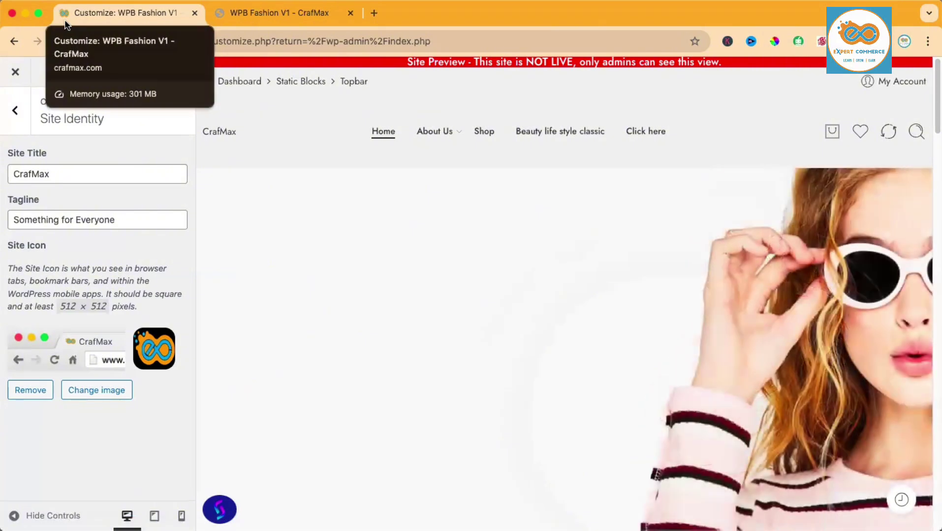
- Reload the storefront home page and check its browser icon and header logo
left_click(291, 12)
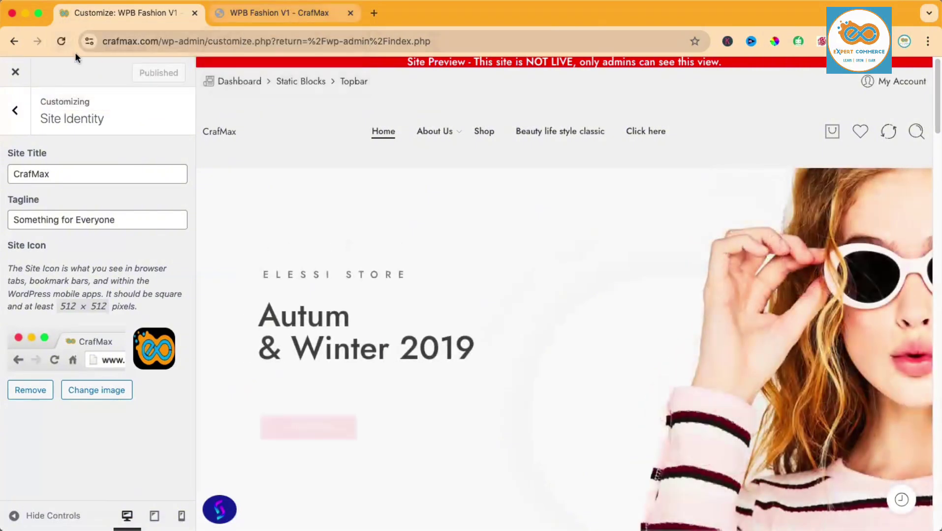
left_click(63, 42)
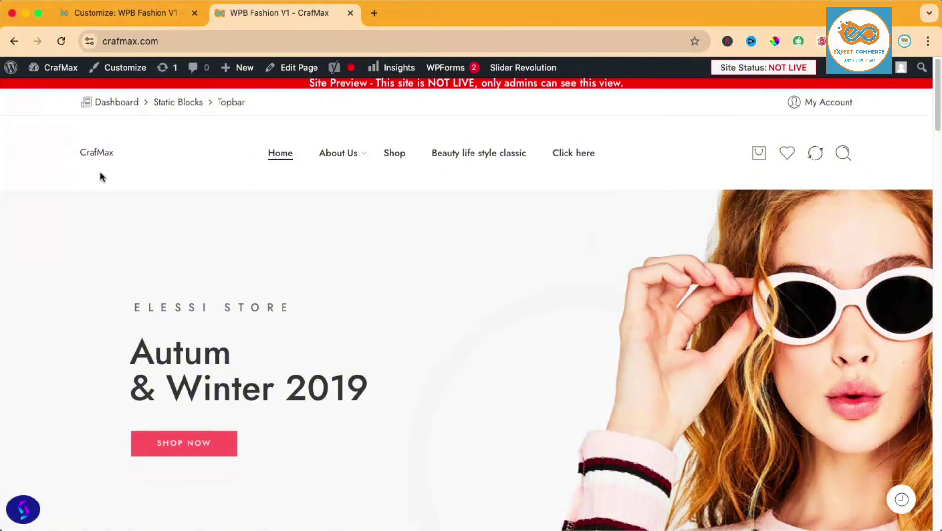
left_click(137, 12)
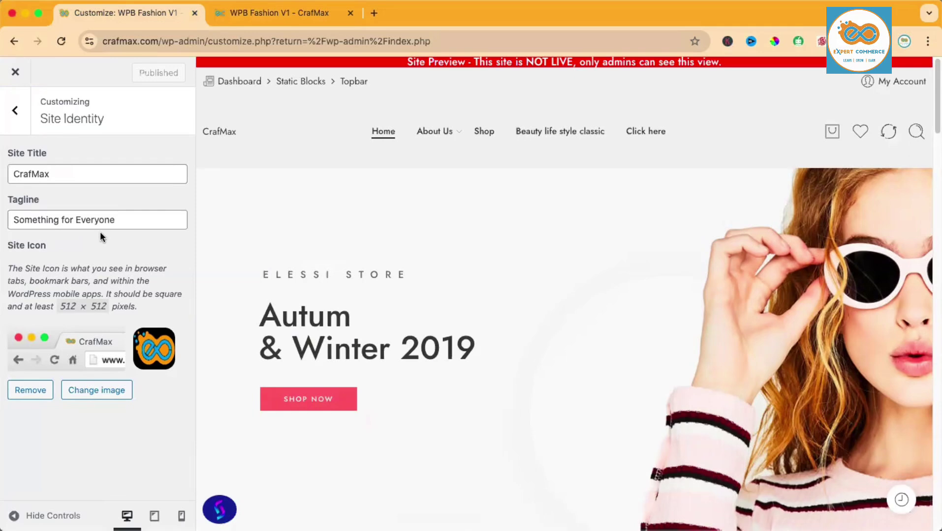
- Leave the Customizer and open the Logo and Favicon section of the Theme Options
left_click(15, 111)
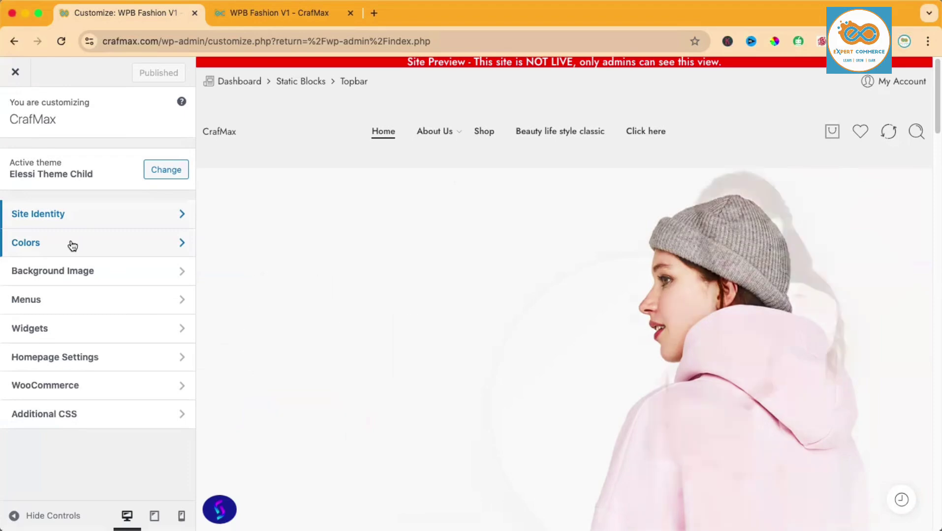
left_click(16, 75)
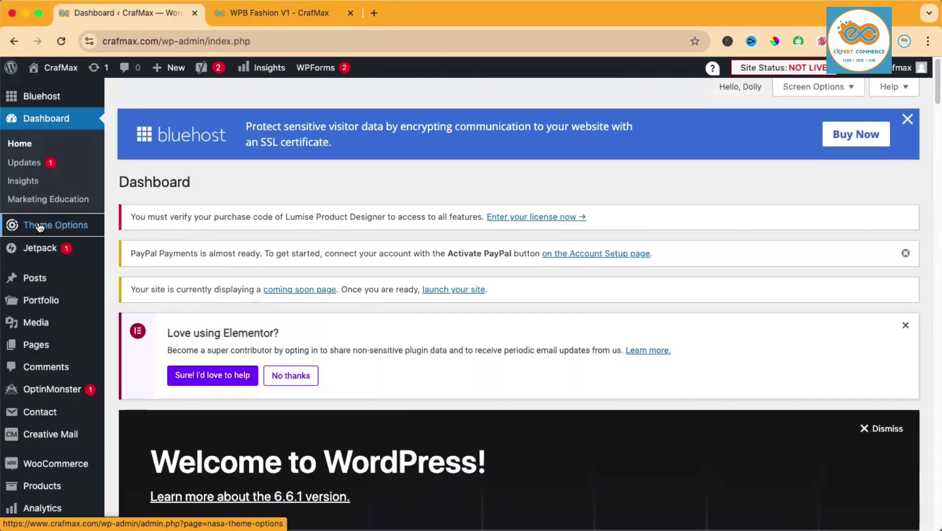
scroll(39, 229, "down", 5)
scroll(41, 241, "down", 3)
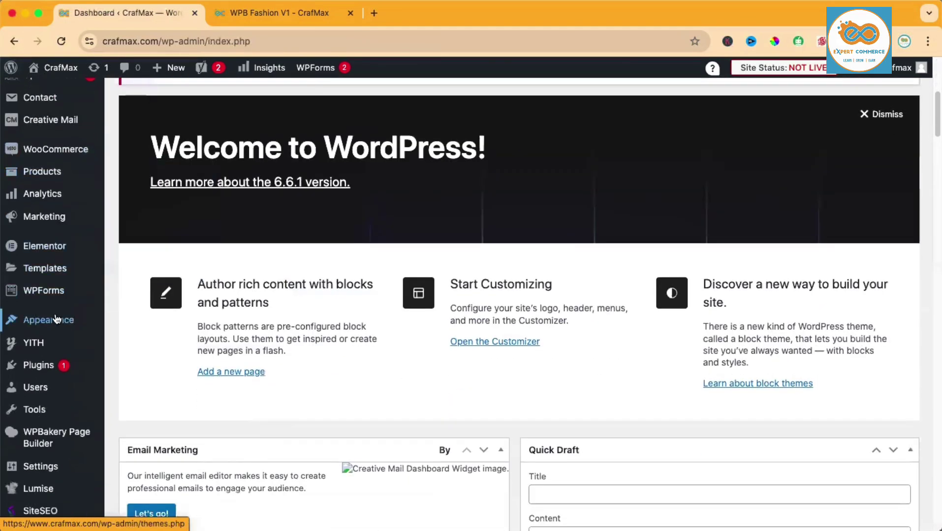
mouse_move(53, 325)
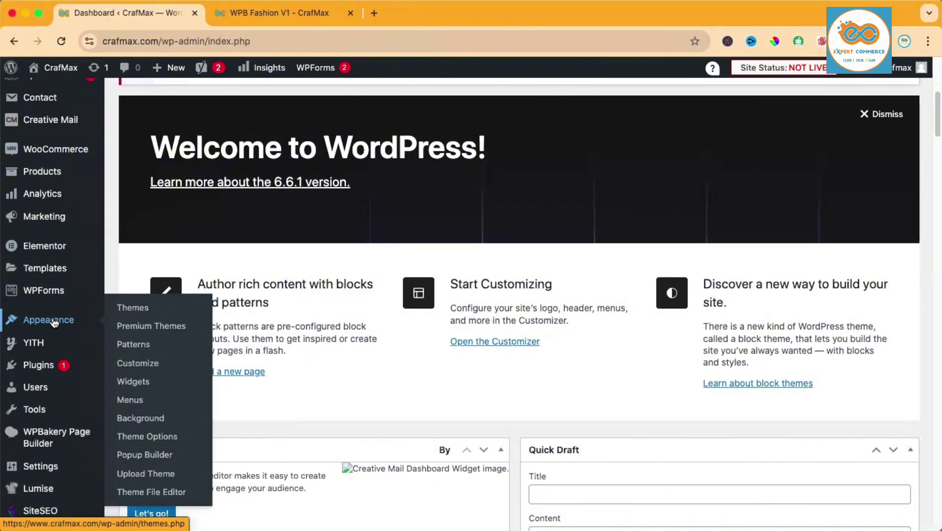
scroll(57, 354, "down", 3)
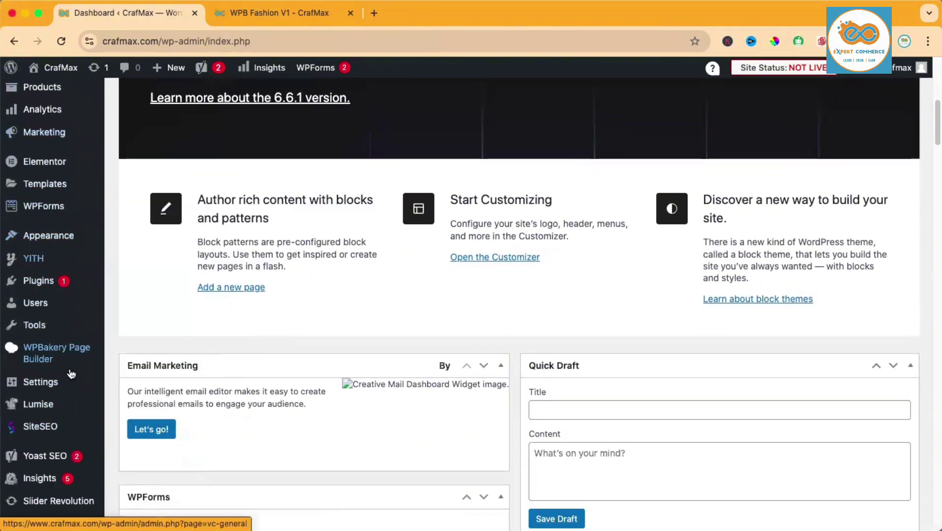
scroll(58, 204, "up", 1)
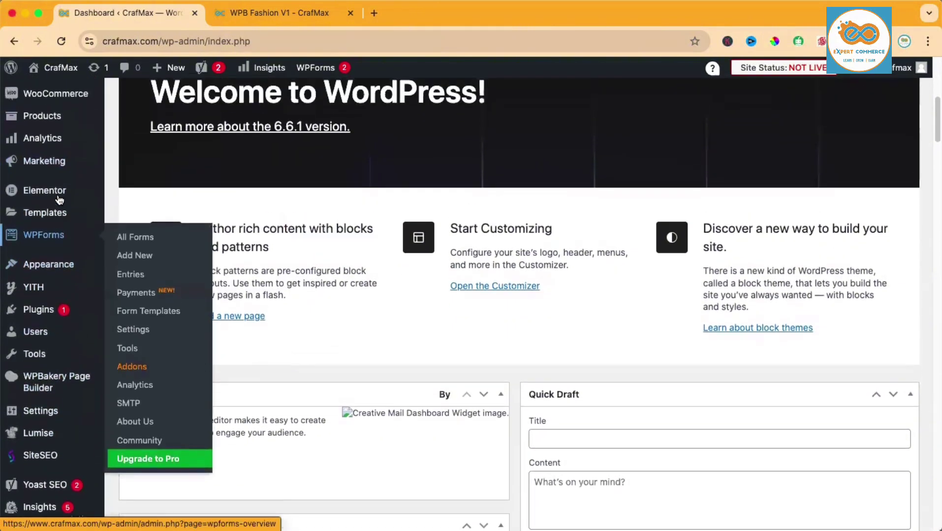
mouse_move(51, 266)
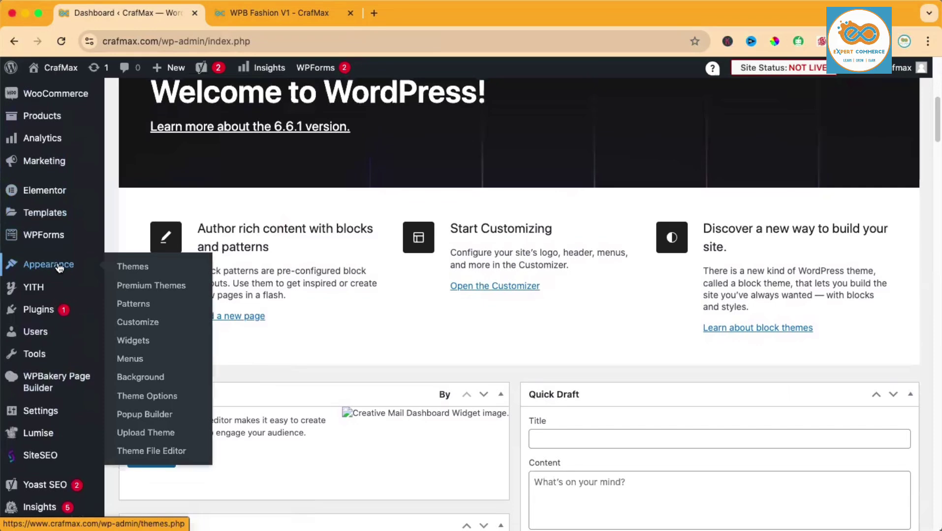
scroll(58, 216, "up", 9)
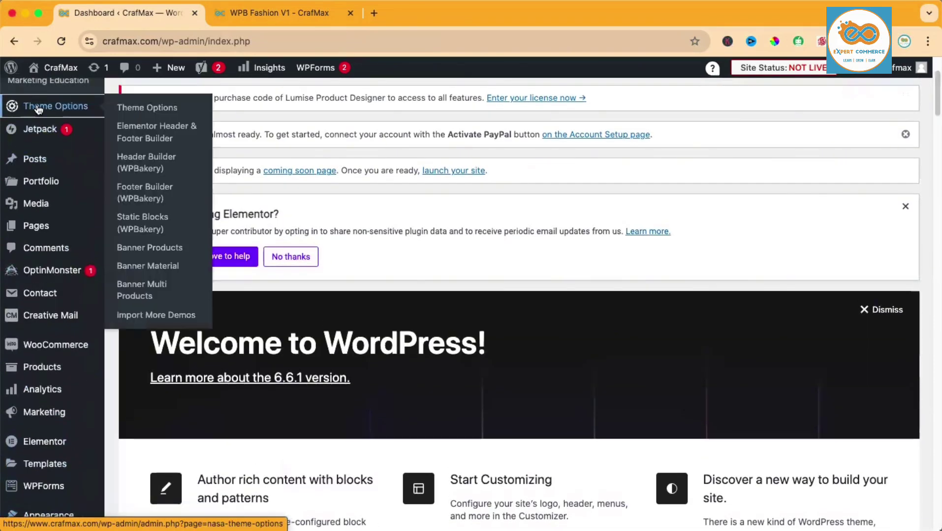
scroll(38, 109, "up", 3)
mouse_move(62, 180)
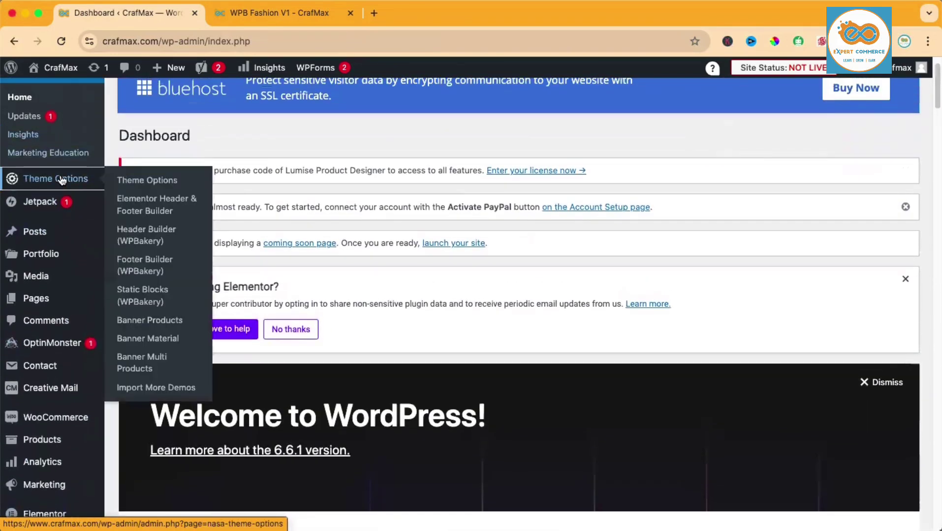
left_click(151, 182)
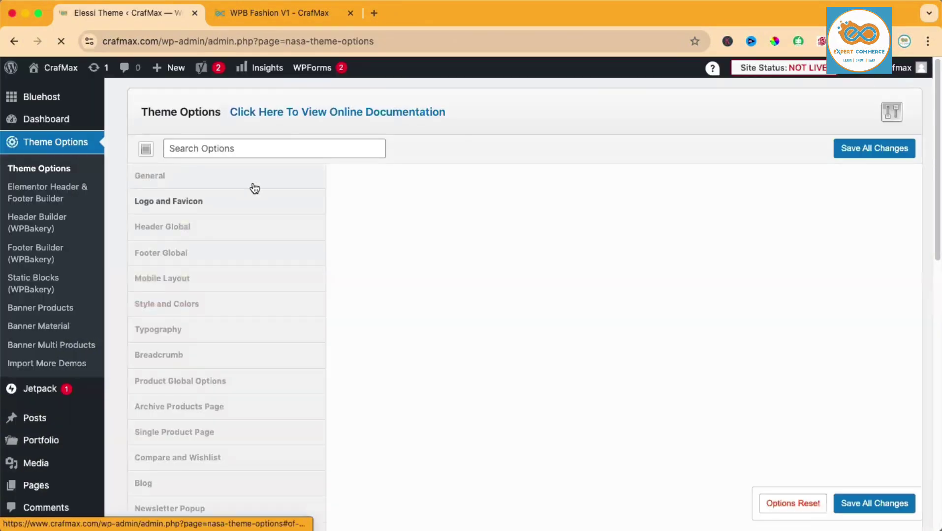
left_click(169, 203)
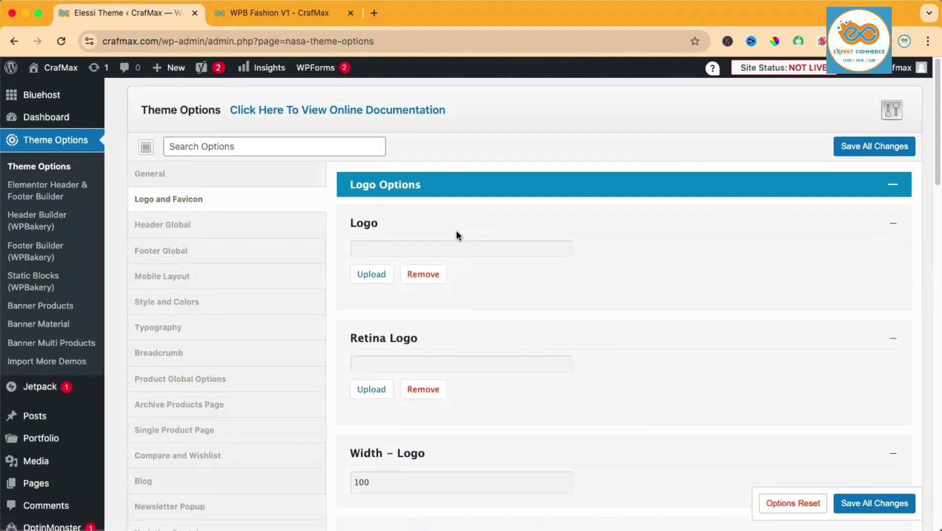
- Set the main Logo to EC-website-Logo__1_-removebg-preview.png from the media library
scroll(456, 232, "down", 1)
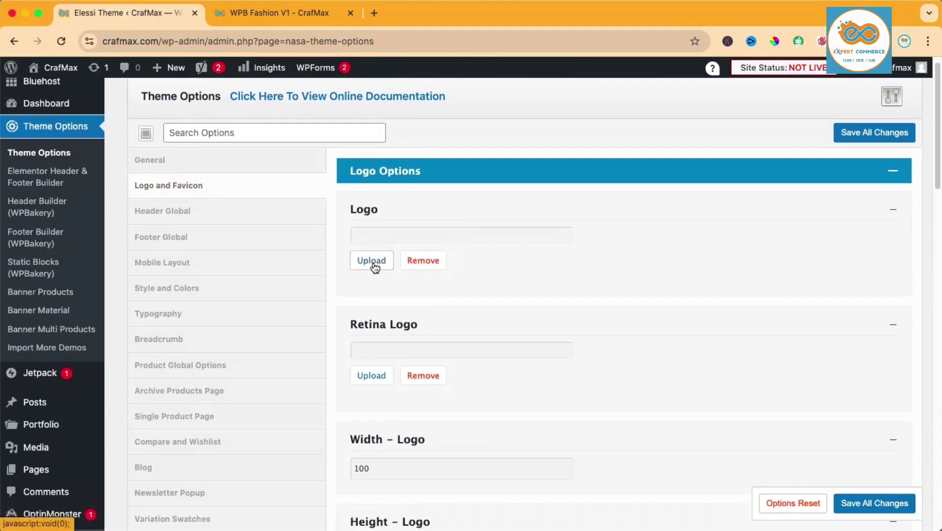
left_click(374, 266)
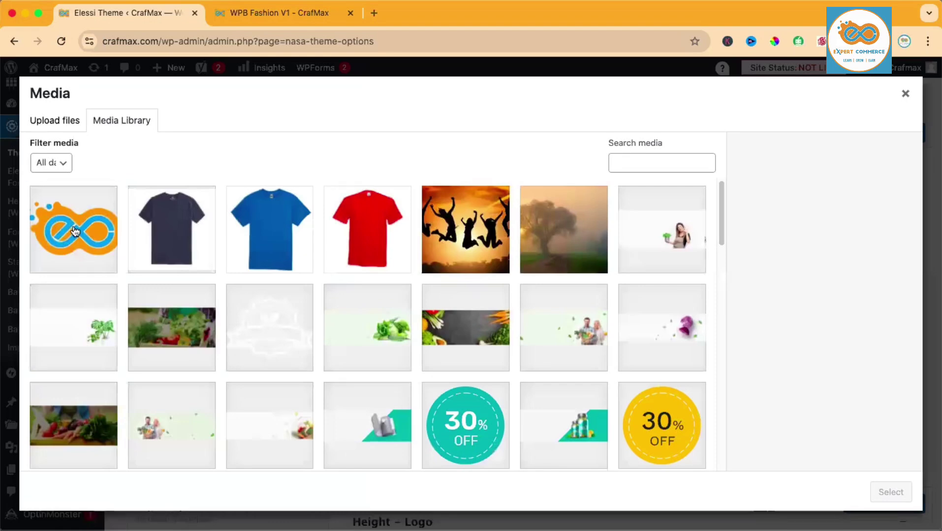
left_click(74, 232)
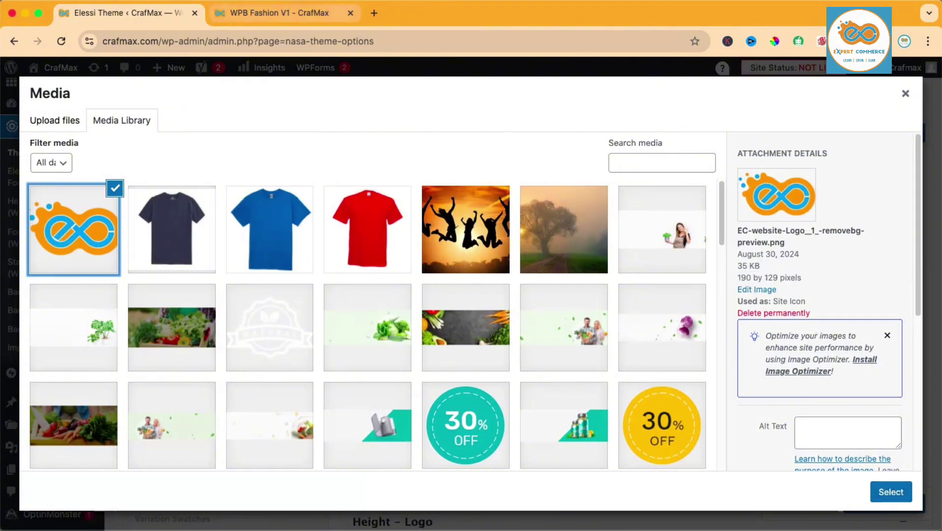
left_click(883, 494)
- Set the Retina Logo to the same orange-and-blue logo image from the media library
scroll(621, 271, "down", 3)
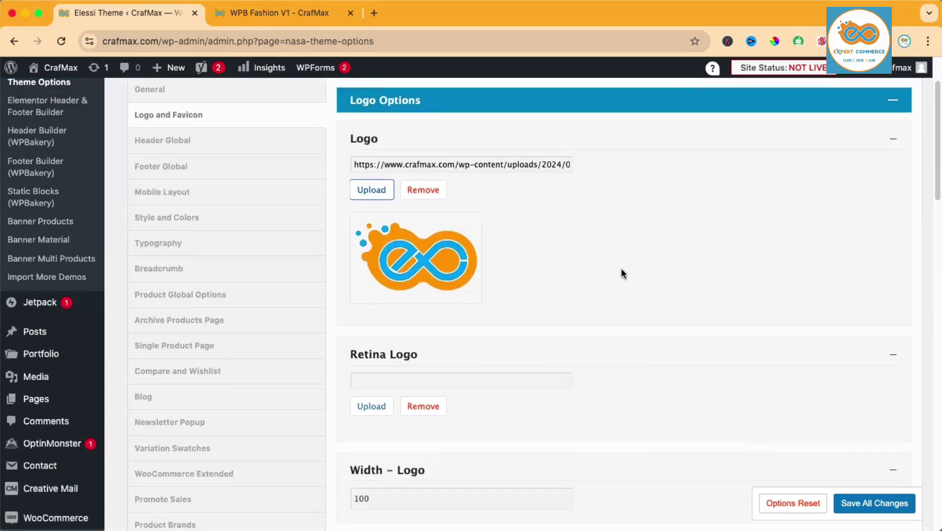
left_click(383, 405)
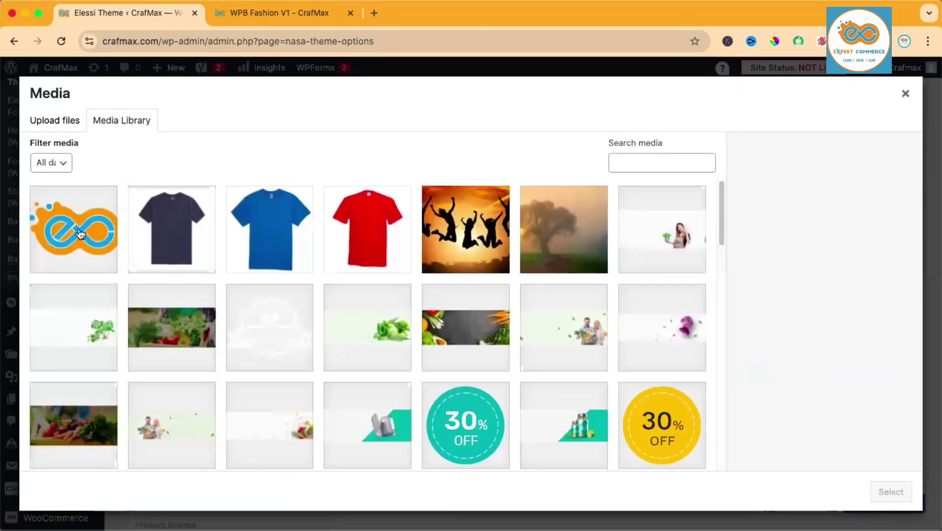
left_click(79, 231)
left_click(891, 492)
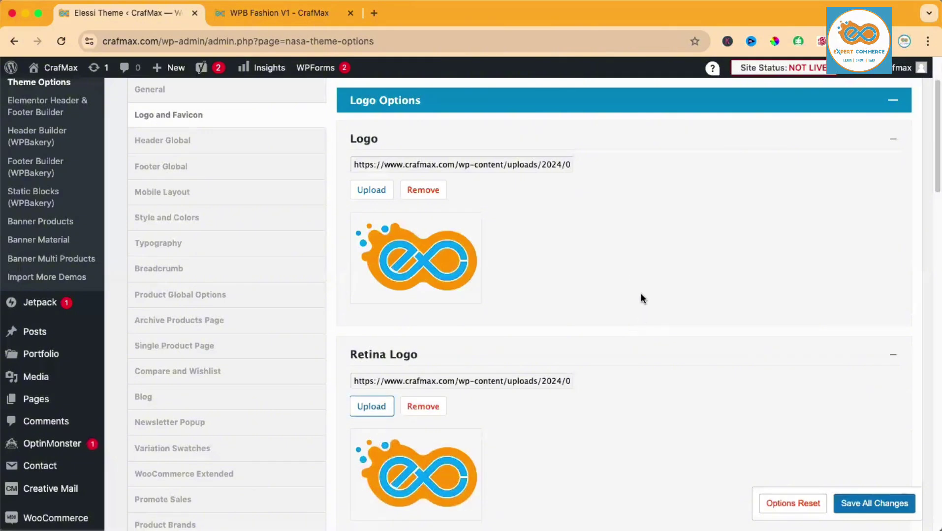
- Set the Sticky Logo to EC-website-Logo__1_-removebg-preview.png from the media library, after checking the storefront's sticky header
scroll(625, 257, "down", 2)
scroll(625, 260, "down", 10)
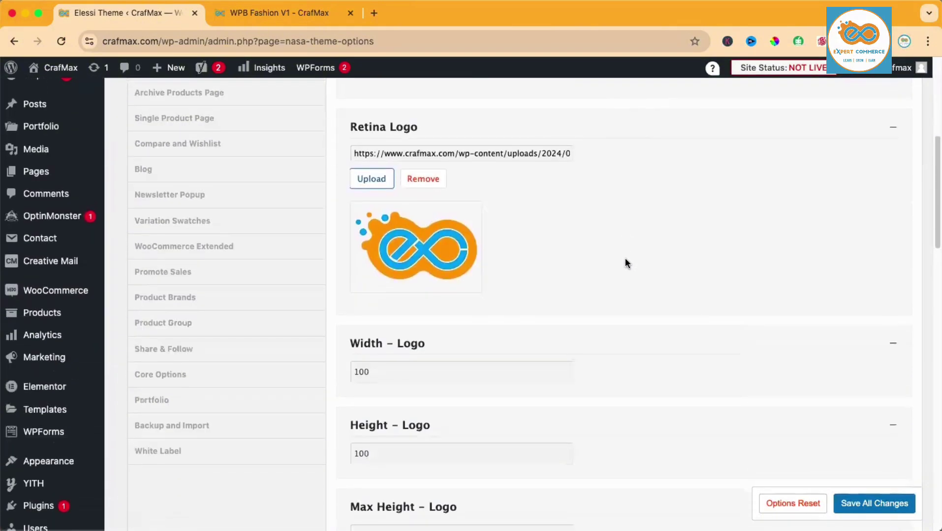
scroll(625, 263, "down", 5)
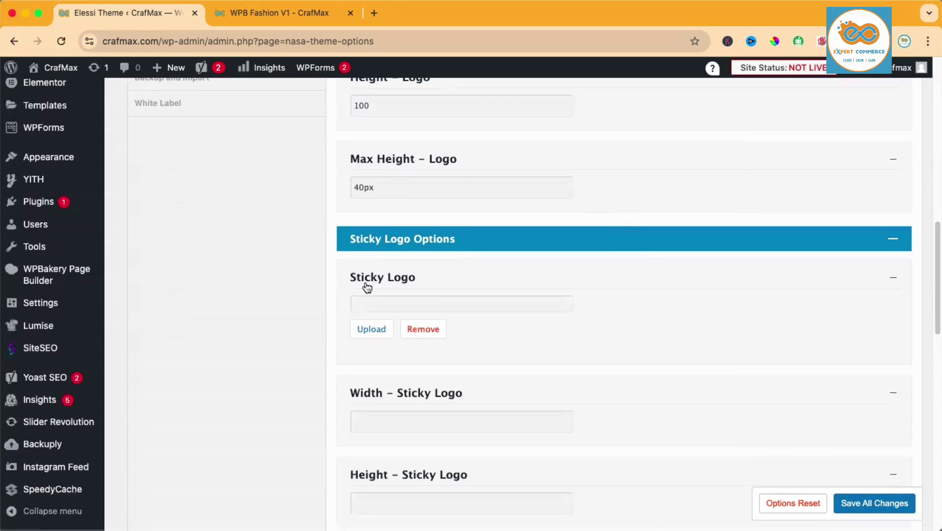
left_click(269, 15)
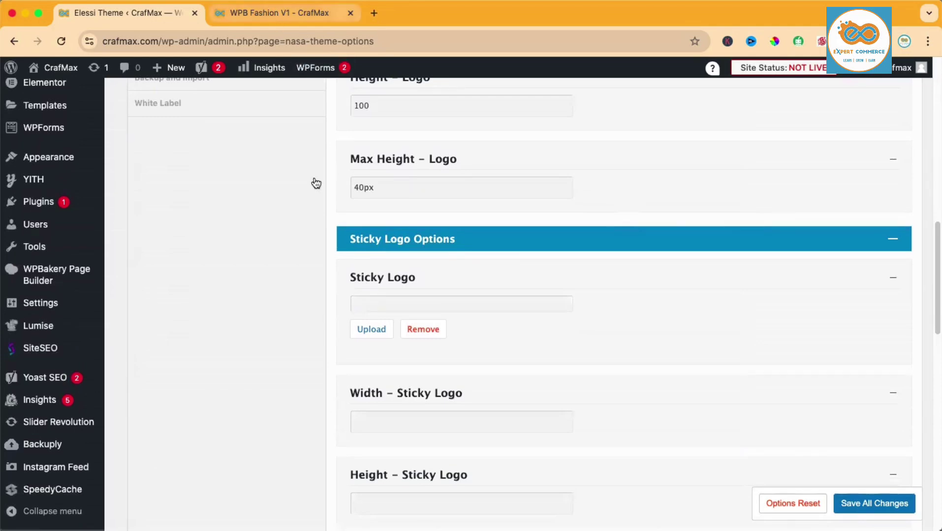
scroll(380, 250, "down", 10)
scroll(277, 198, "down", 3)
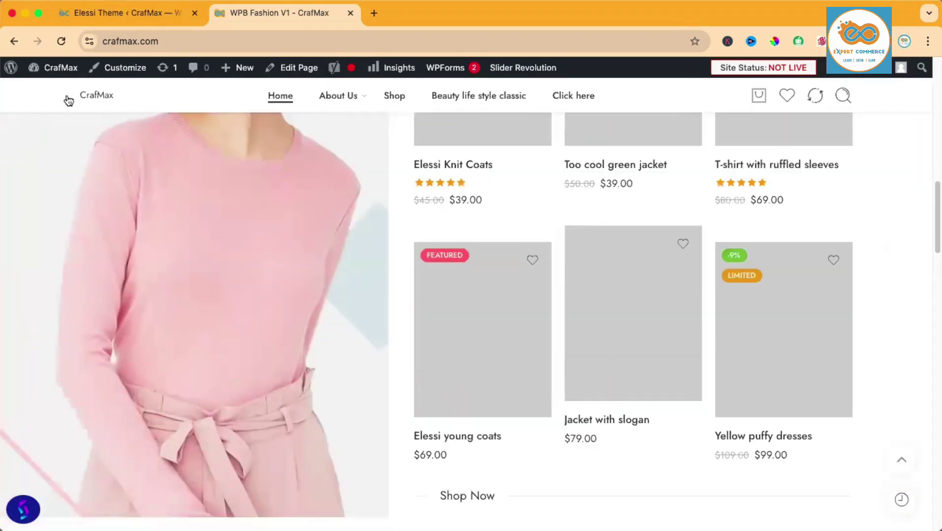
left_click(132, 13)
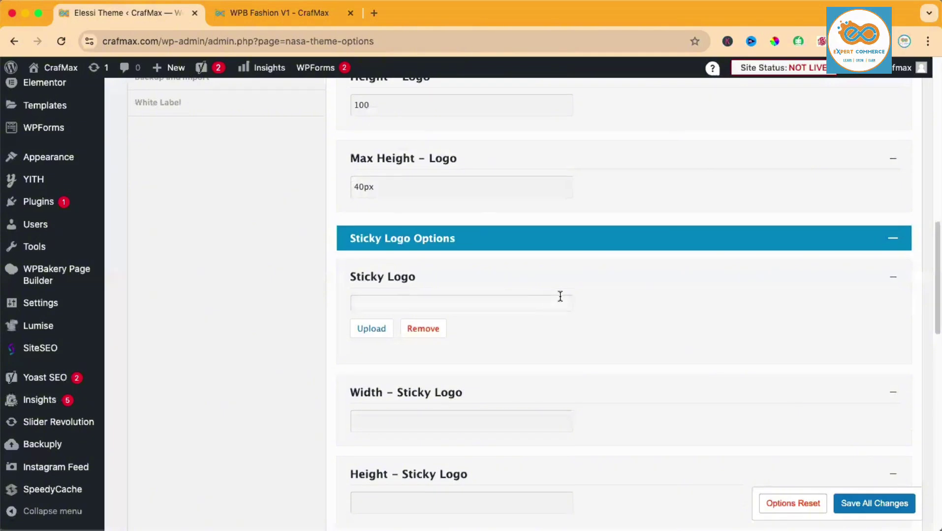
scroll(560, 296, "down", 3)
left_click(370, 185)
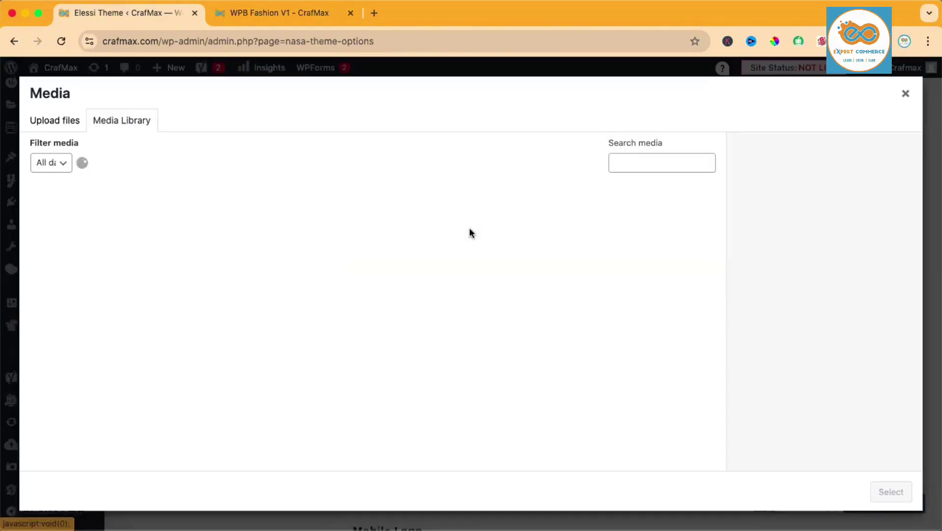
left_click(96, 252)
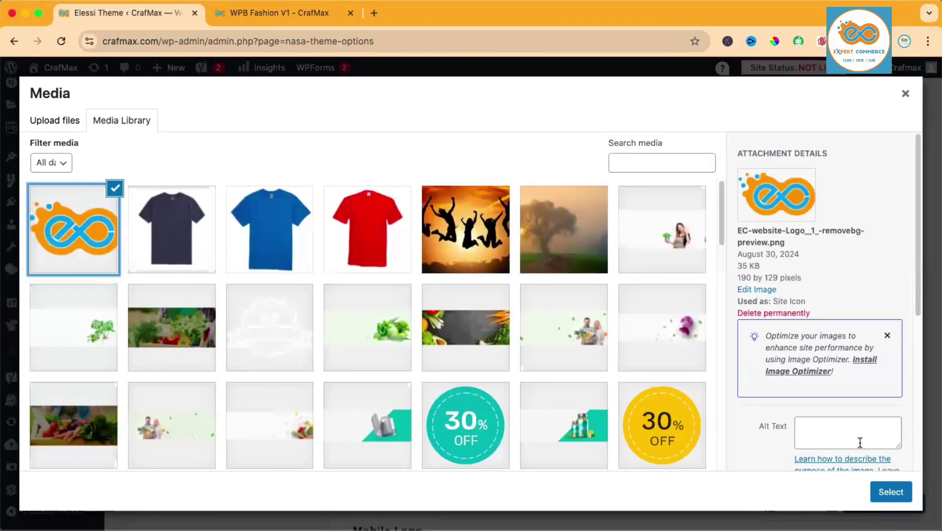
left_click(879, 497)
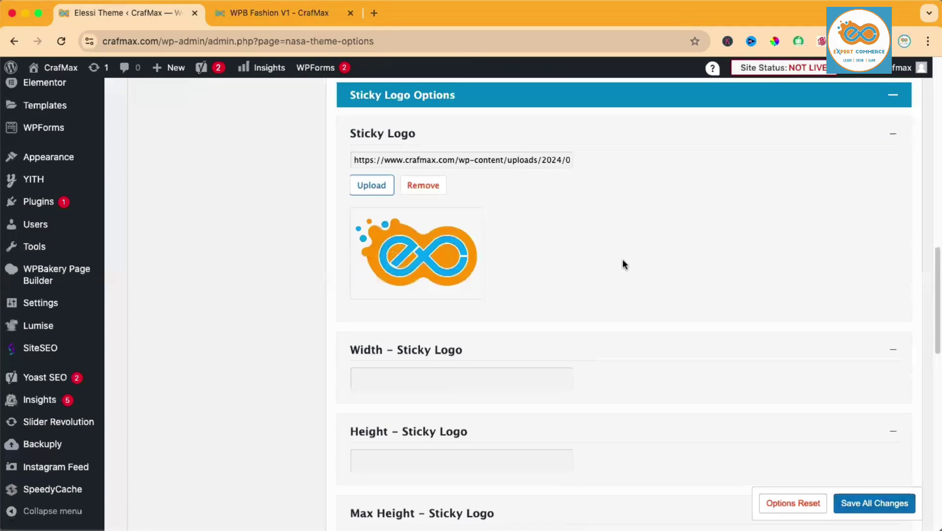
- Review the Sticky Logo size fields and the Mobile Logo options in the Logo and Favicon section
scroll(622, 261, "down", 7)
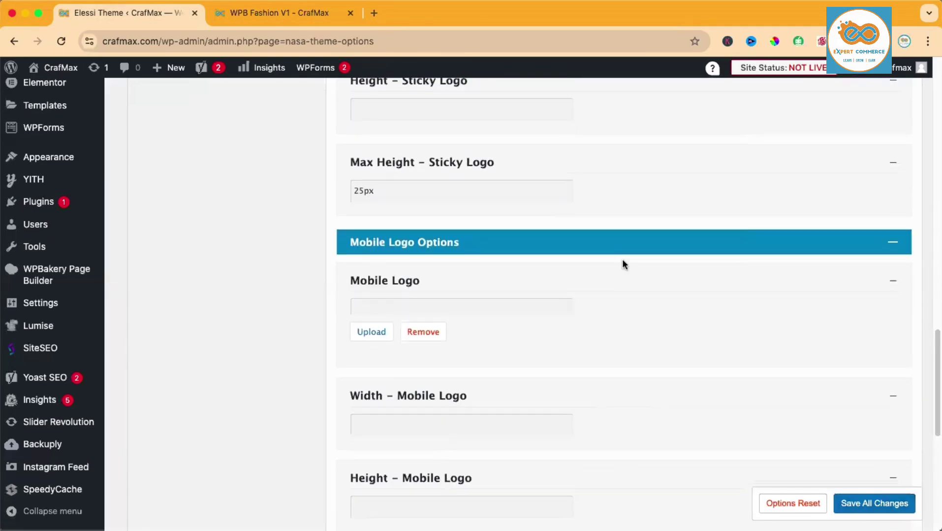
scroll(622, 259, "down", 4)
scroll(622, 259, "up", 6)
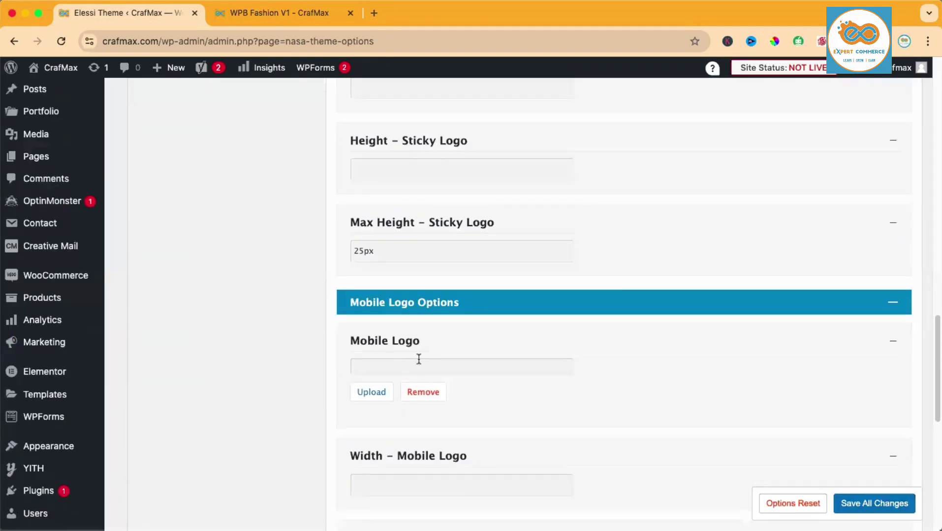
scroll(610, 321, "down", 1)
scroll(609, 321, "up", 3)
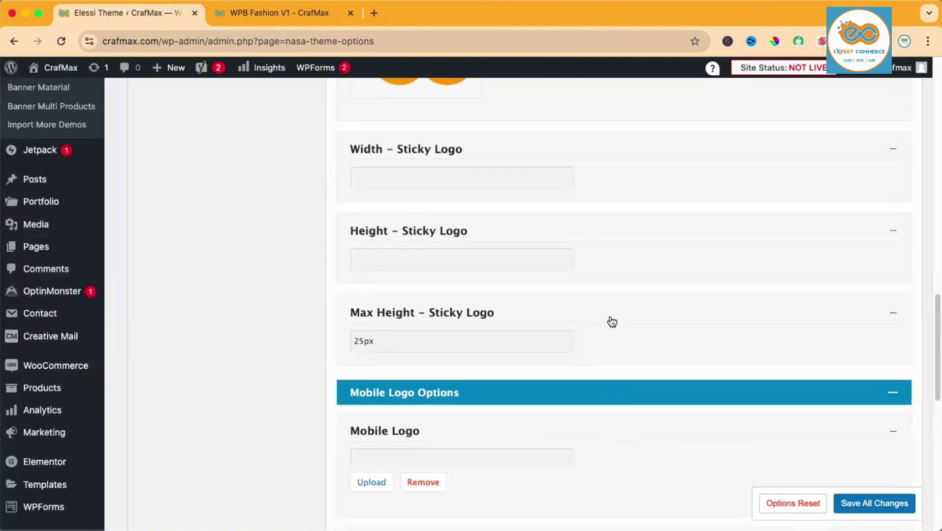
scroll(610, 315, "down", 4)
scroll(617, 317, "up", 17)
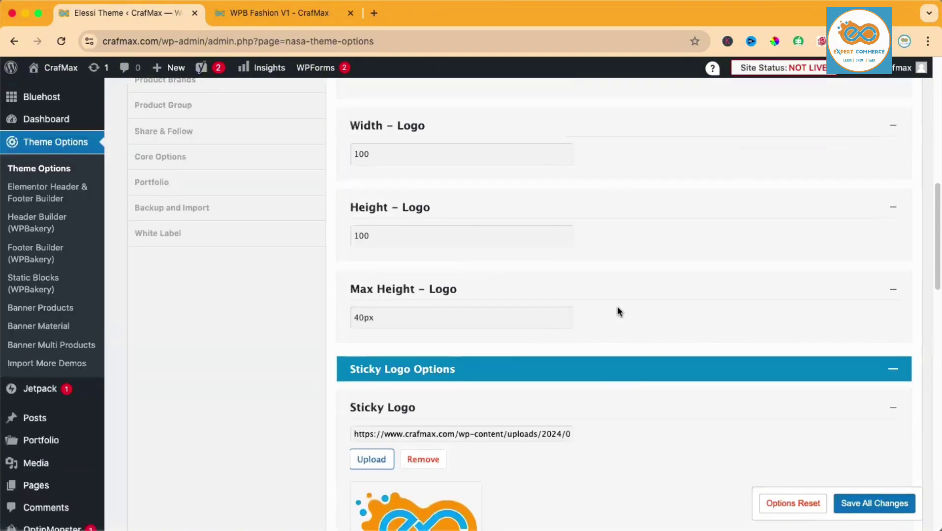
- Clear both the Width and Height values of the main logo, leaving the fields empty
scroll(618, 306, "down", 3)
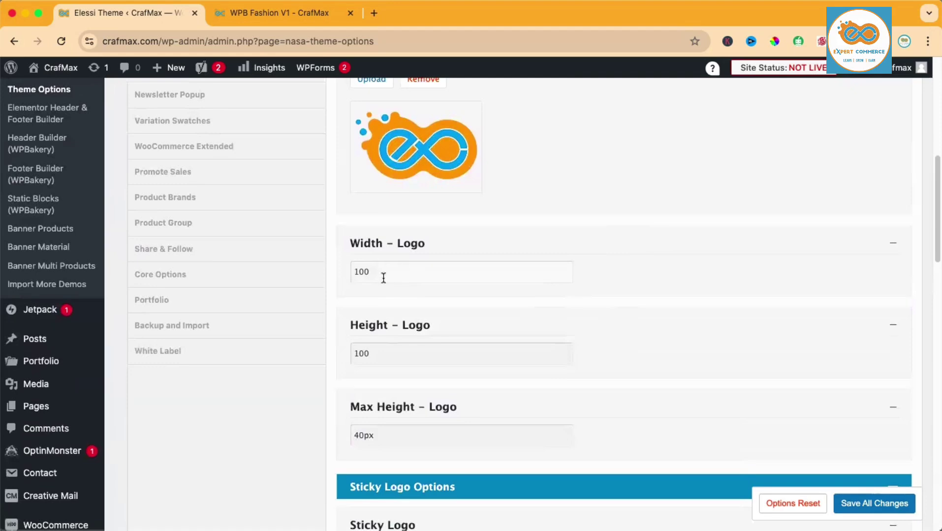
left_click_drag(369, 273, 331, 274)
key("BackSpace")
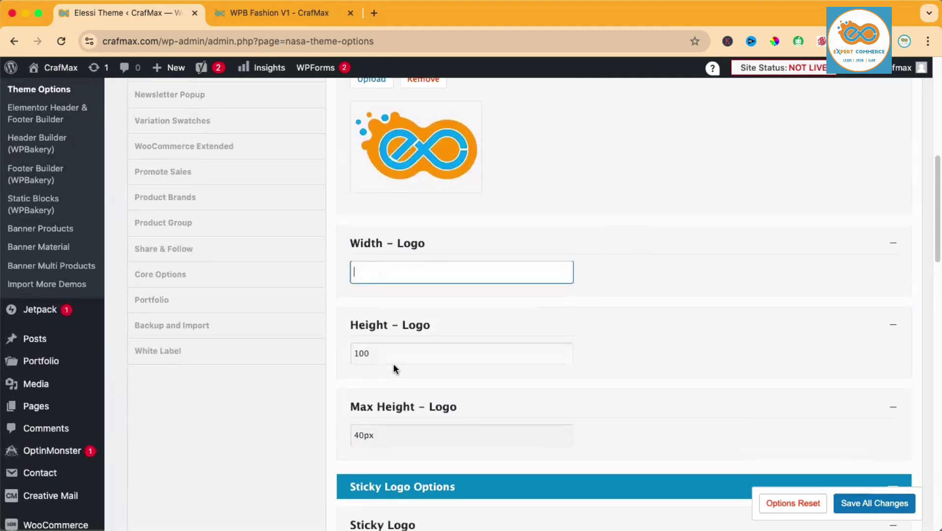
left_click_drag(348, 351, 506, 299)
key("BackSpace")
left_click(657, 316)
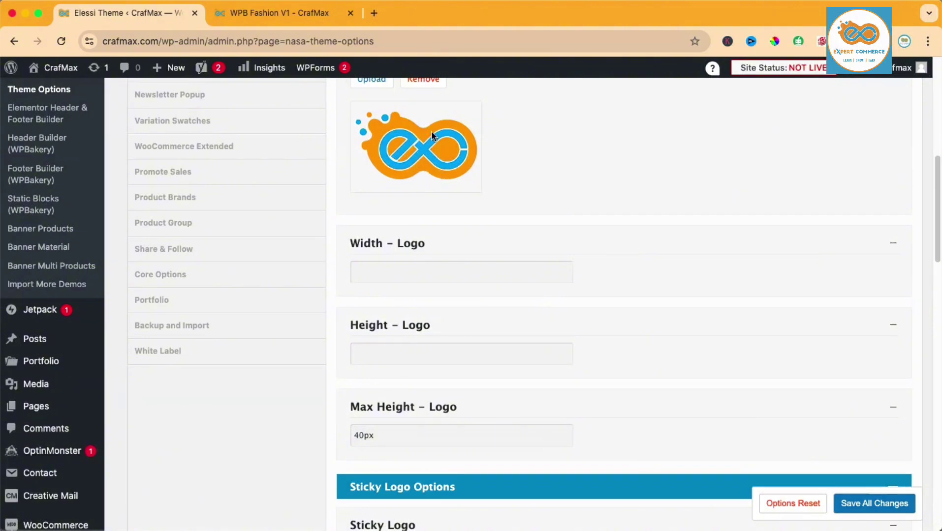
- Review the logo settings and save all changes to the Theme Options
scroll(648, 189, "down", 5)
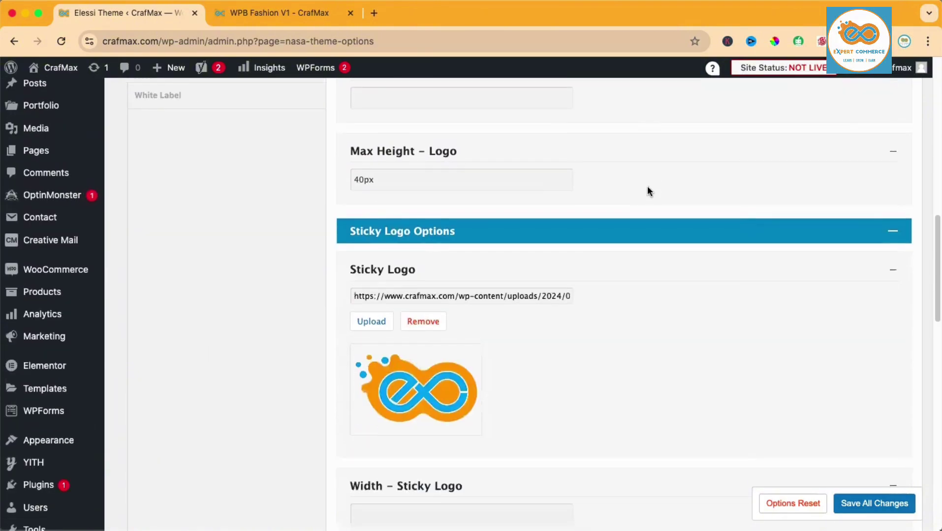
scroll(647, 190, "up", 7)
scroll(647, 191, "up", 1)
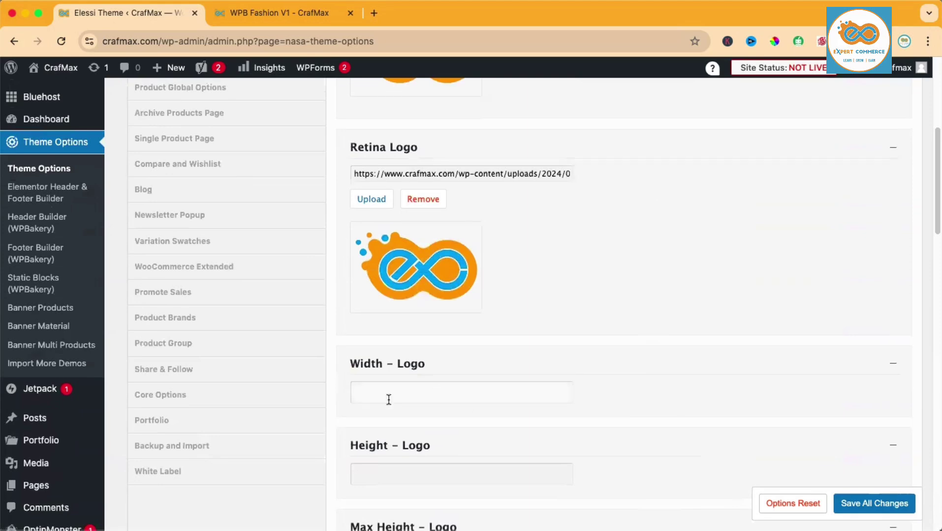
scroll(737, 296, "up", 10)
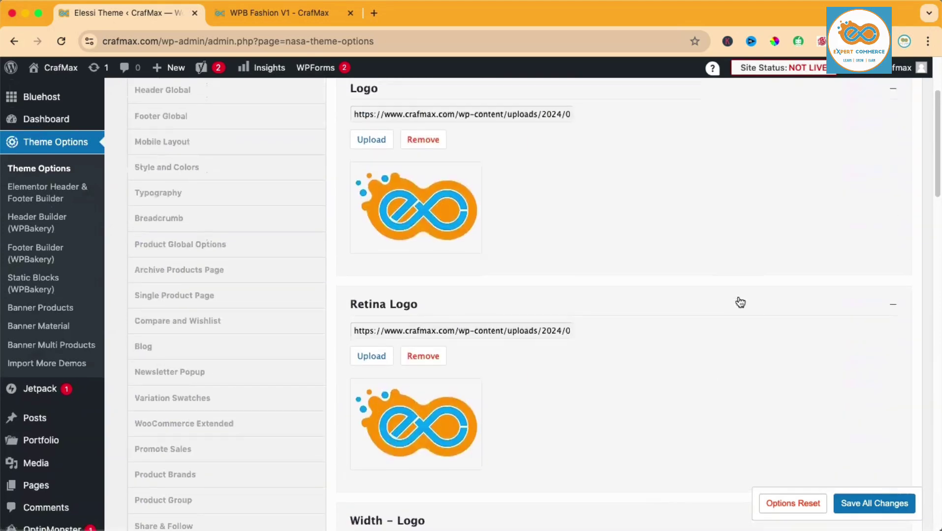
scroll(737, 295, "down", 5)
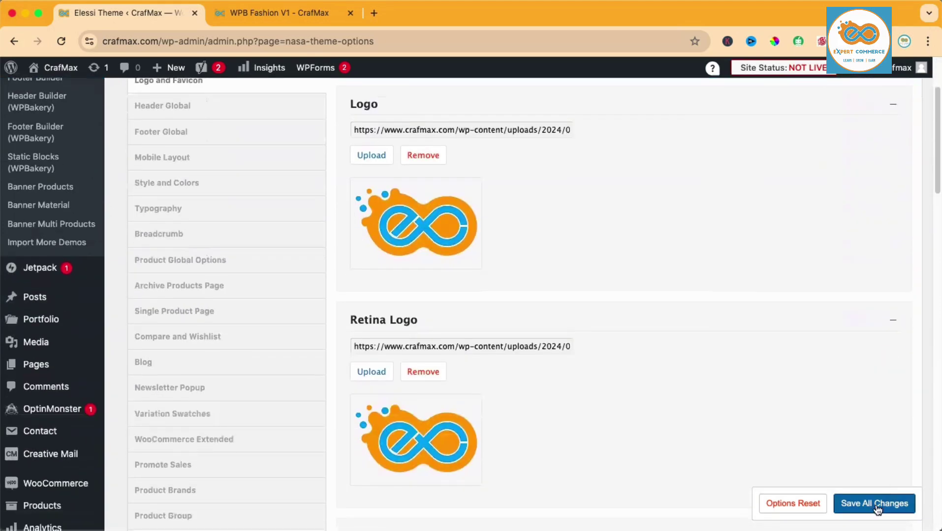
left_click(874, 503)
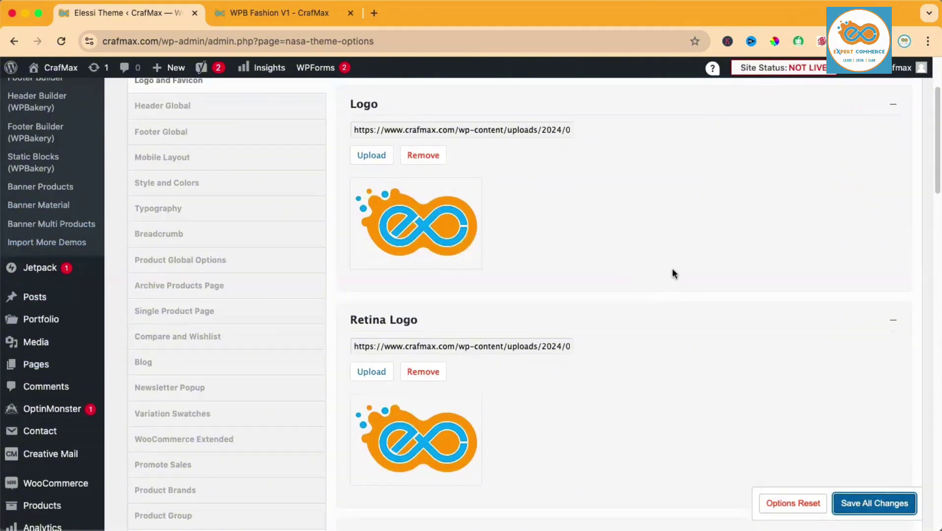
- Reload the storefront home page to check the header logo after the saved Theme Options changes
scroll(616, 250, "up", 5)
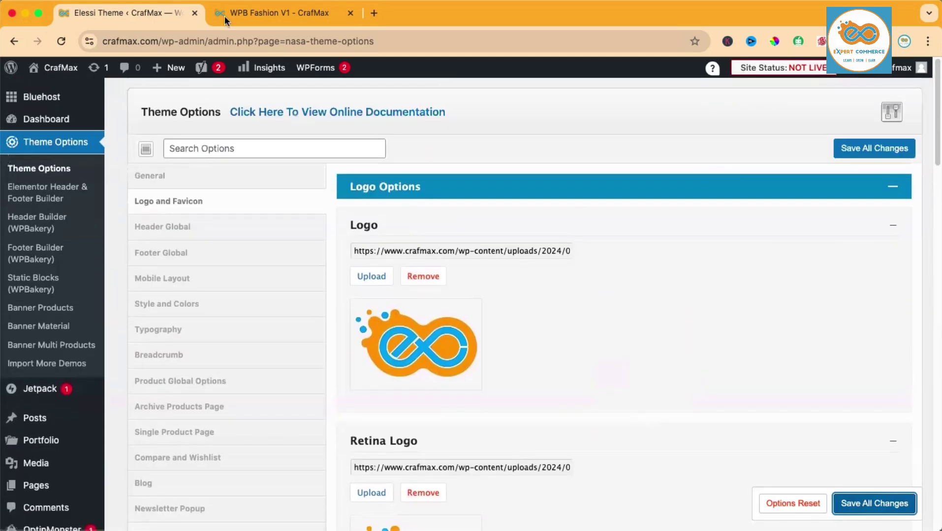
left_click(224, 15)
left_click(63, 42)
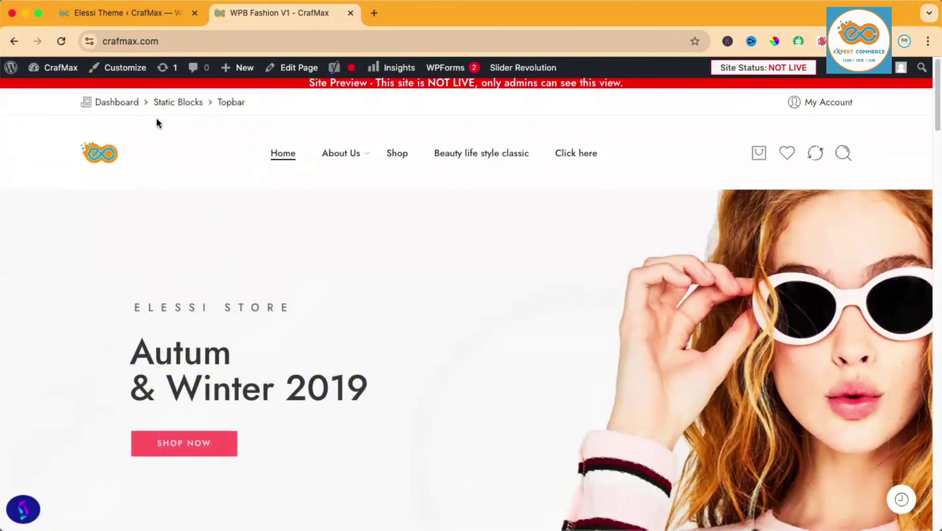
- Return to the WordPress dashboard and open the list of all site pages
left_click(130, 12)
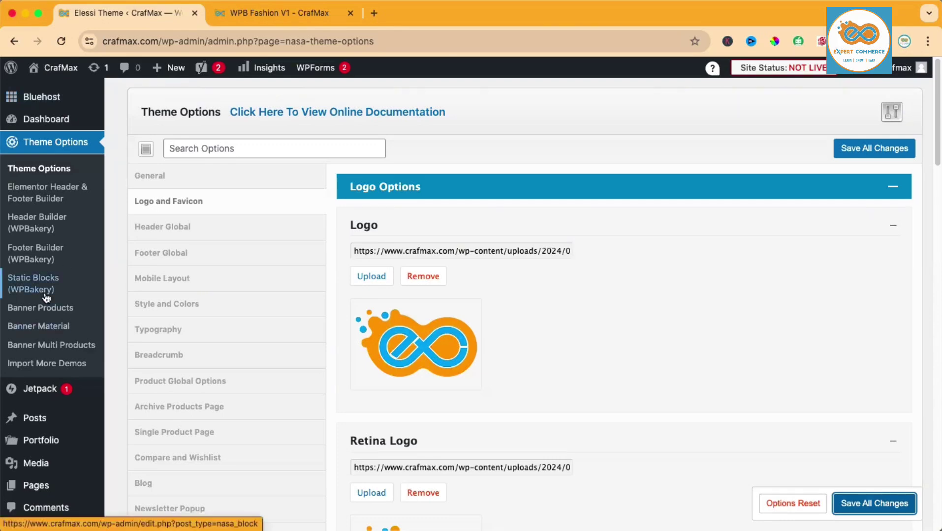
scroll(42, 301, "down", 5)
scroll(59, 345, "up", 4)
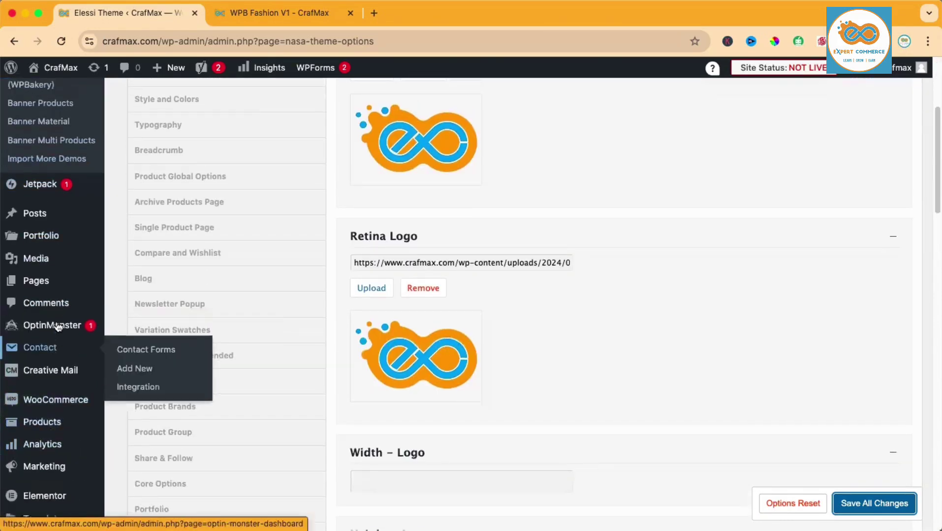
scroll(59, 327, "up", 6)
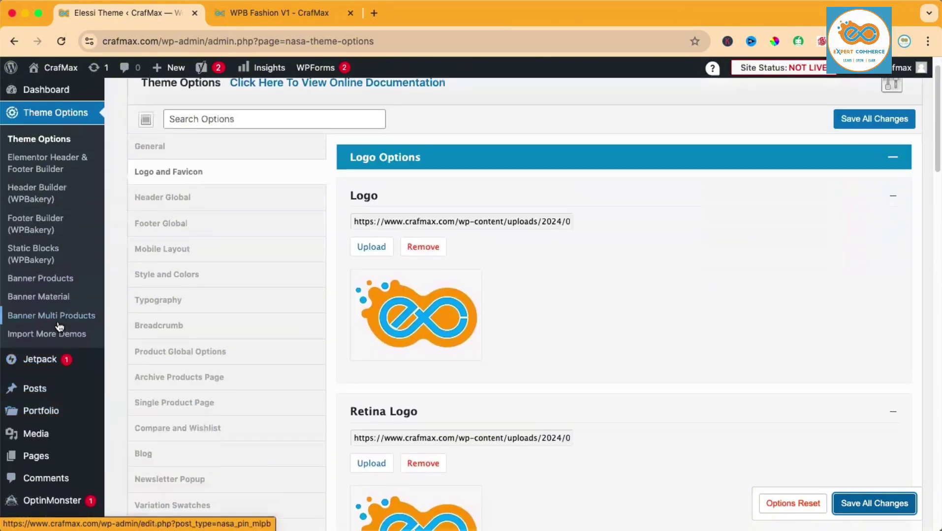
left_click(283, 12)
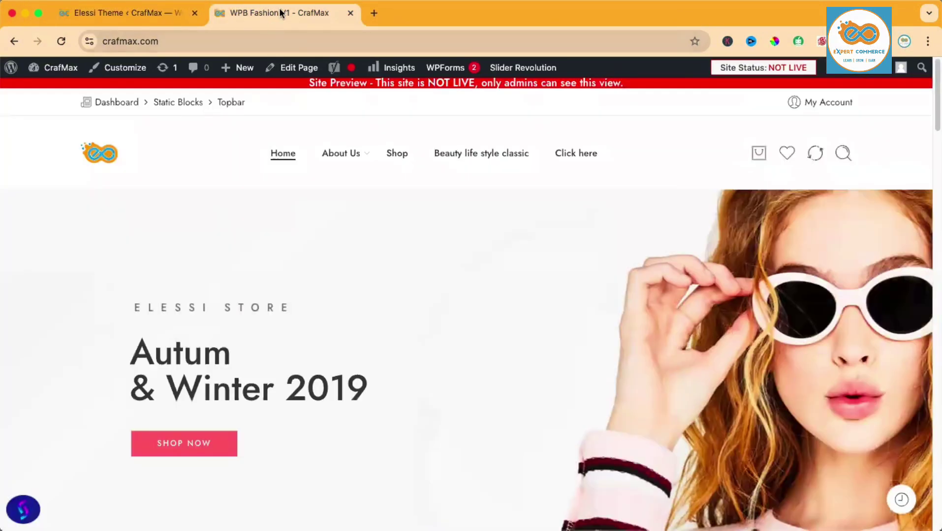
left_click(146, 13)
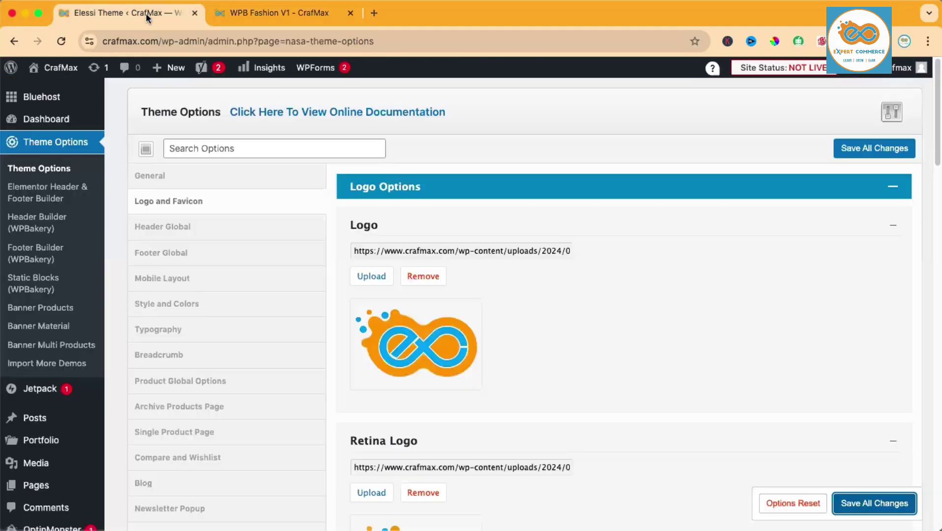
scroll(54, 249, "down", 3)
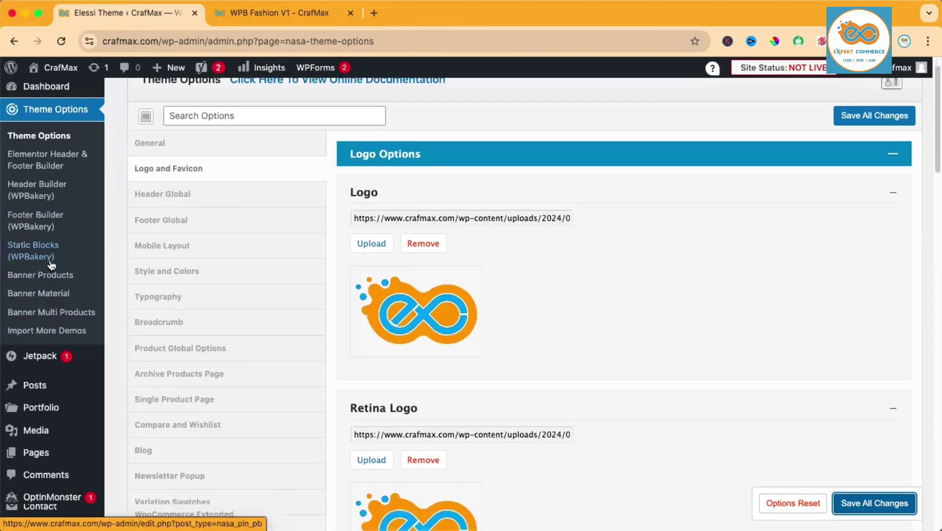
scroll(30, 276, "down", 3)
mouse_move(68, 336)
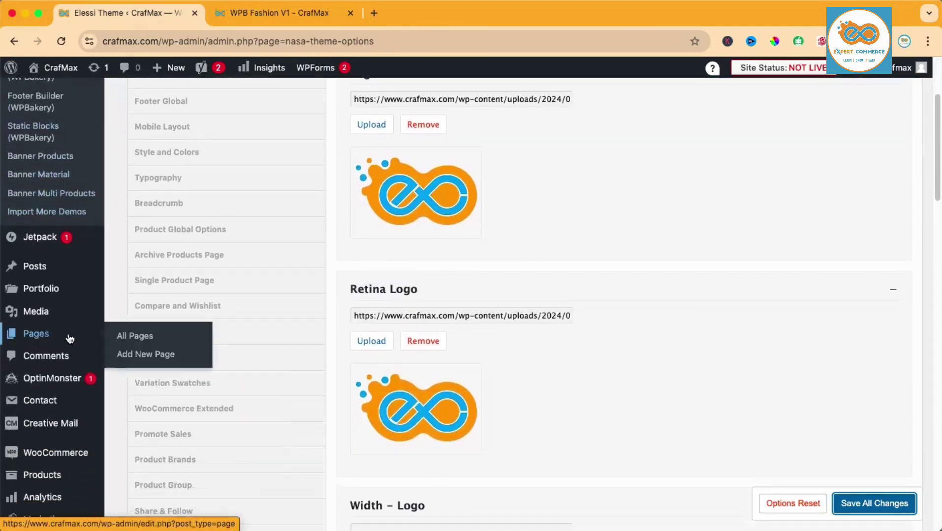
left_click(149, 340)
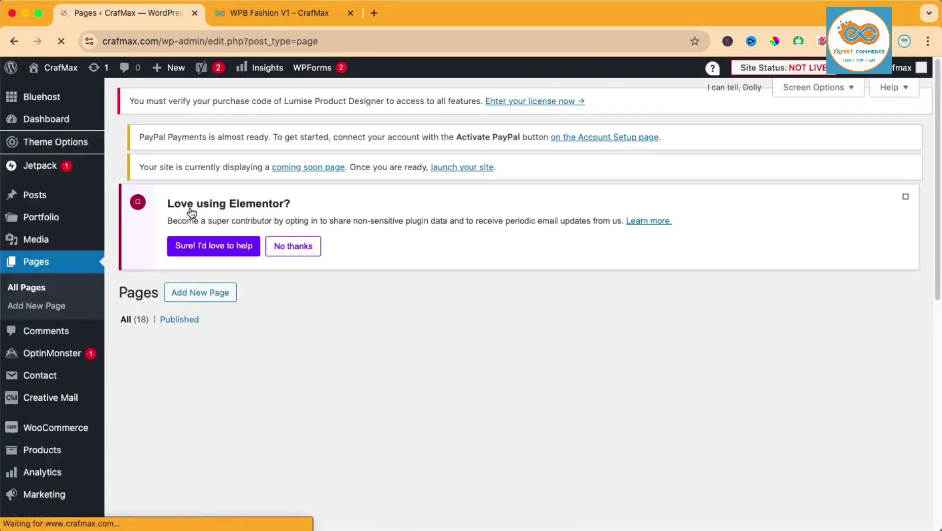
- Check the storefront's current page title, and locate the matching WPB Fashion V1 front page in the pages list
left_click(277, 14)
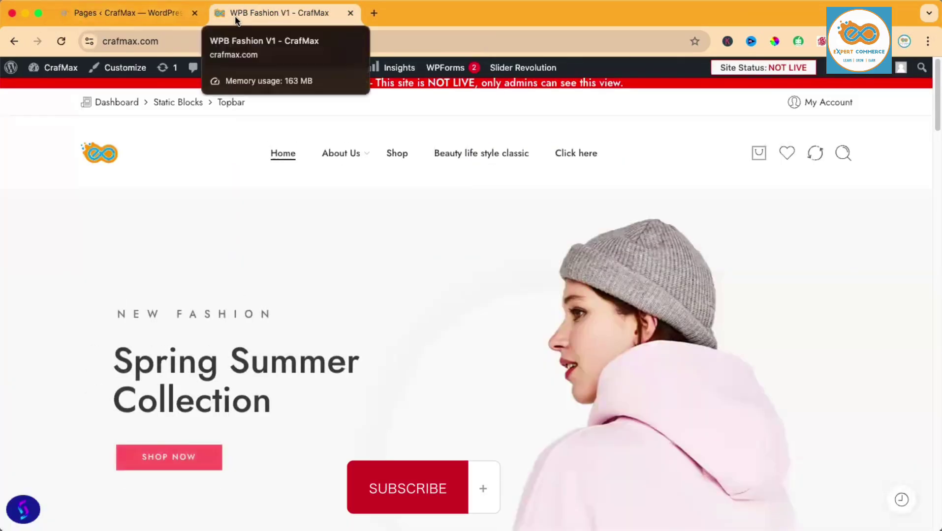
left_click(123, 13)
scroll(348, 238, "down", 12)
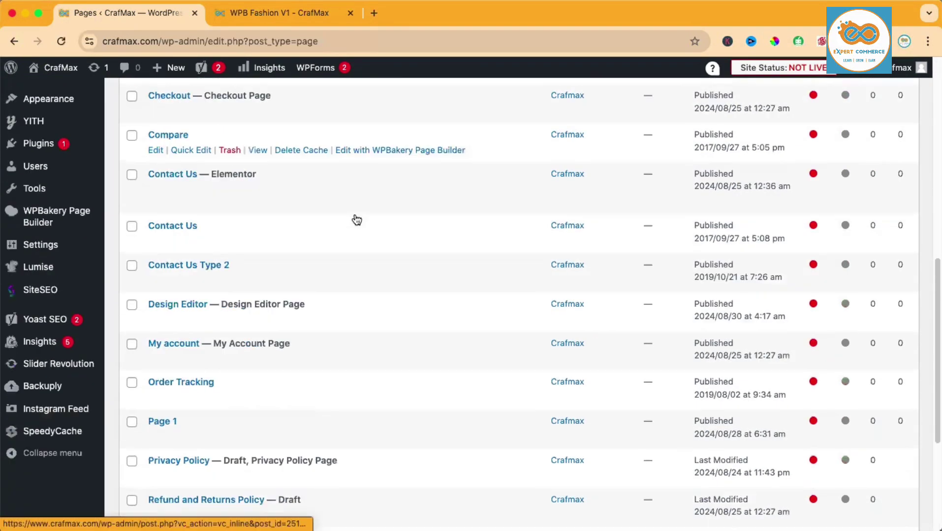
scroll(363, 216, "down", 5)
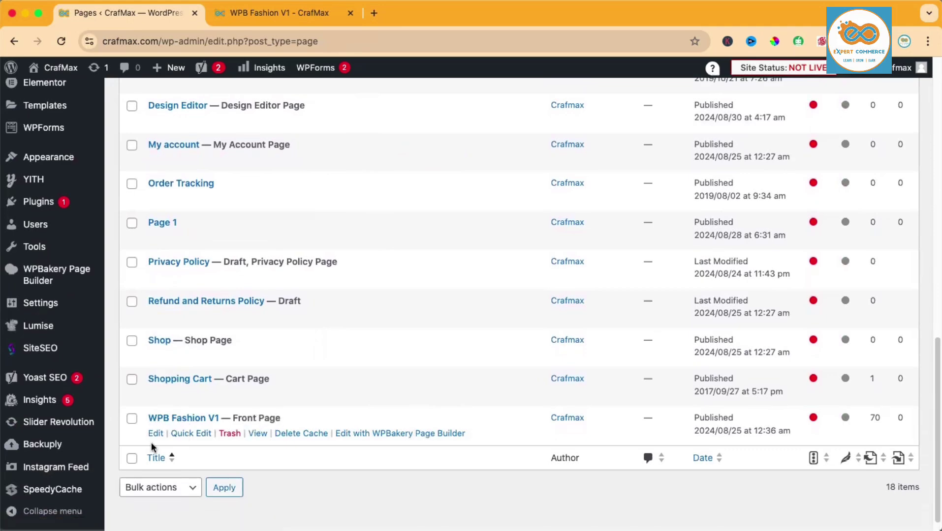
- Quick-edit the WPB Fashion V1 front page, setting both its title and slug to Home, and update it
left_click(192, 434)
scroll(358, 289, "down", 3)
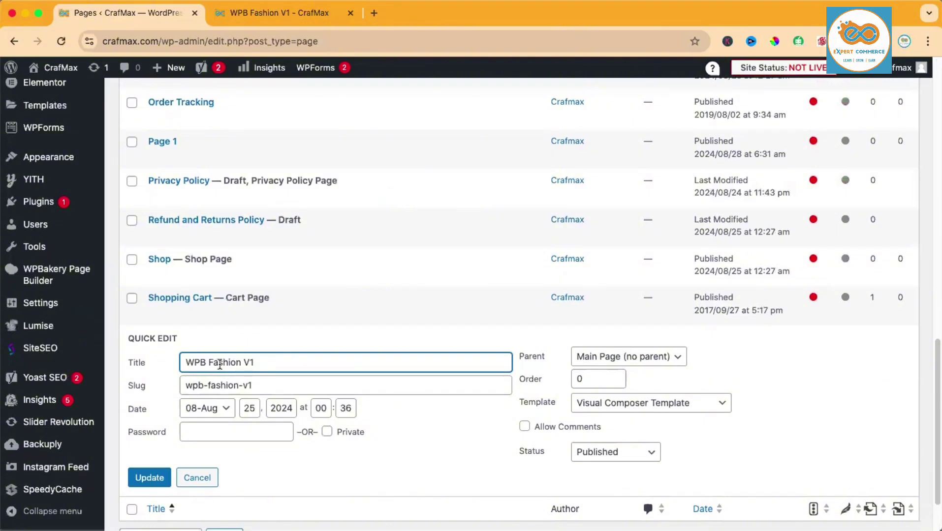
triple_click(219, 362)
type("Home")
triple_click(223, 384)
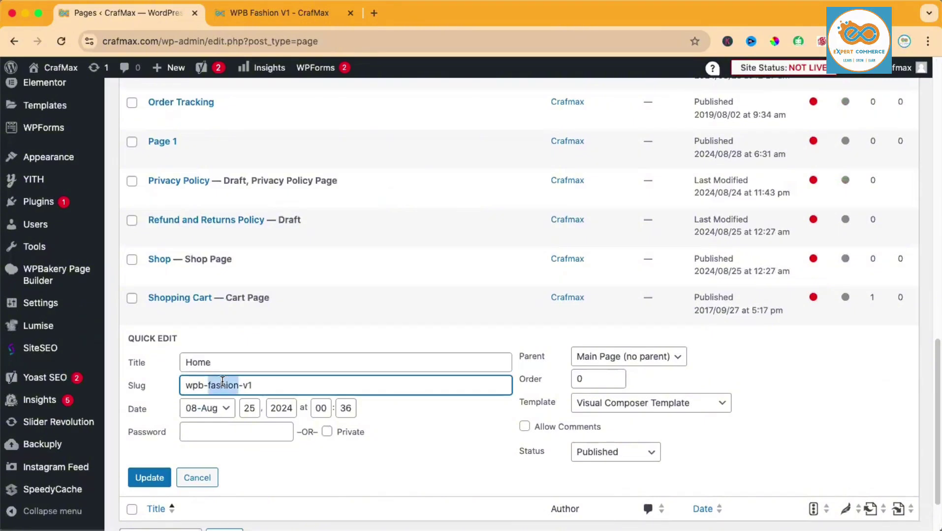
type("Ho")
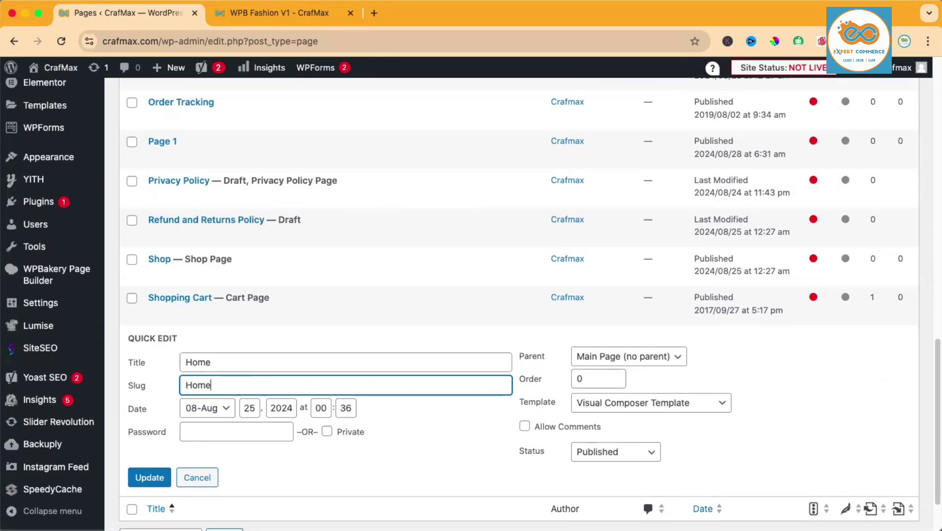
type("me")
left_click(150, 478)
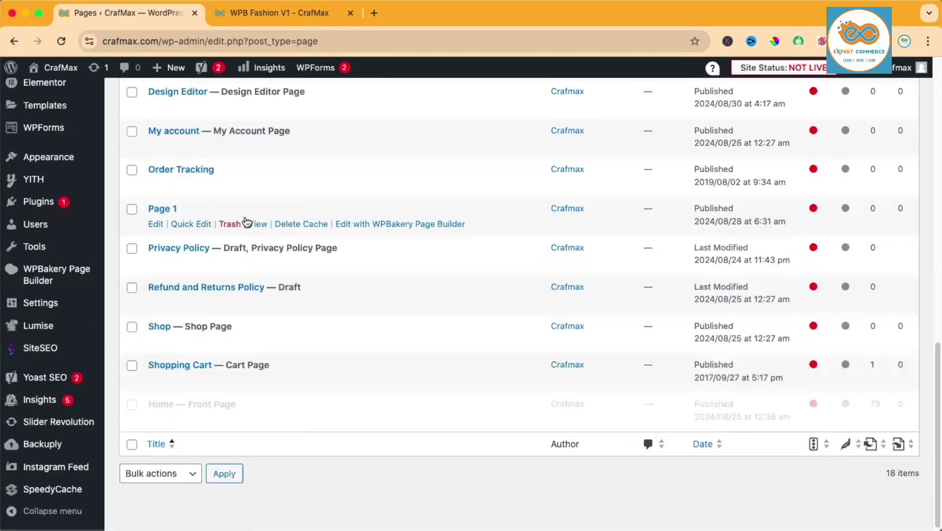
- Reload the storefront home page to check its page title after the front page was renamed
scroll(352, 220, "up", 5)
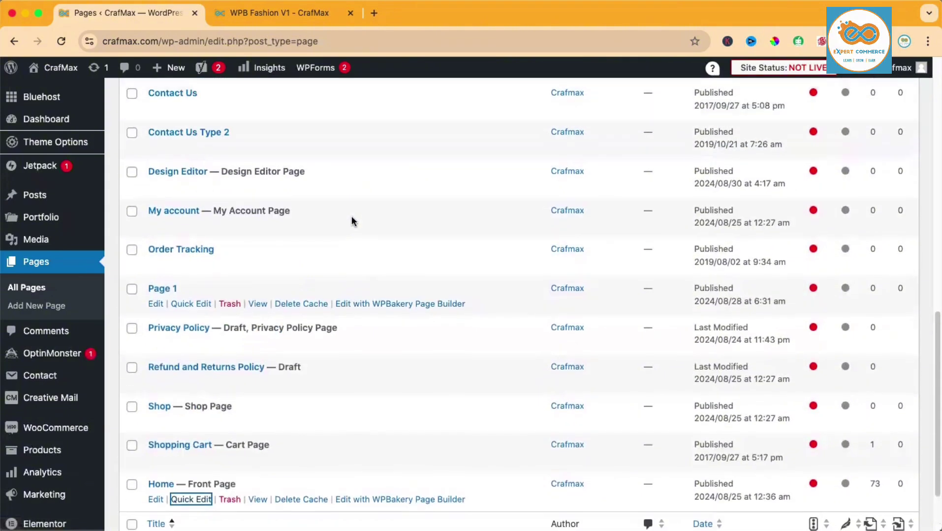
scroll(352, 220, "up", 4)
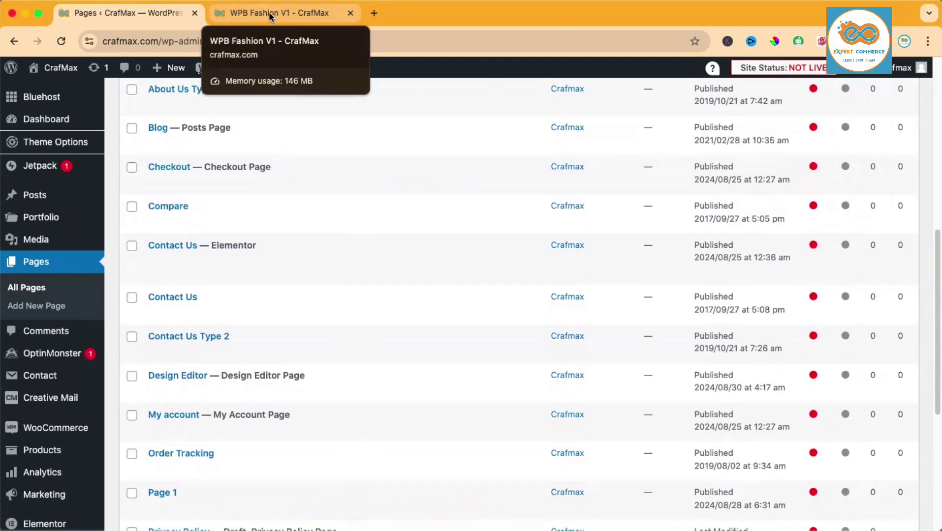
left_click(268, 12)
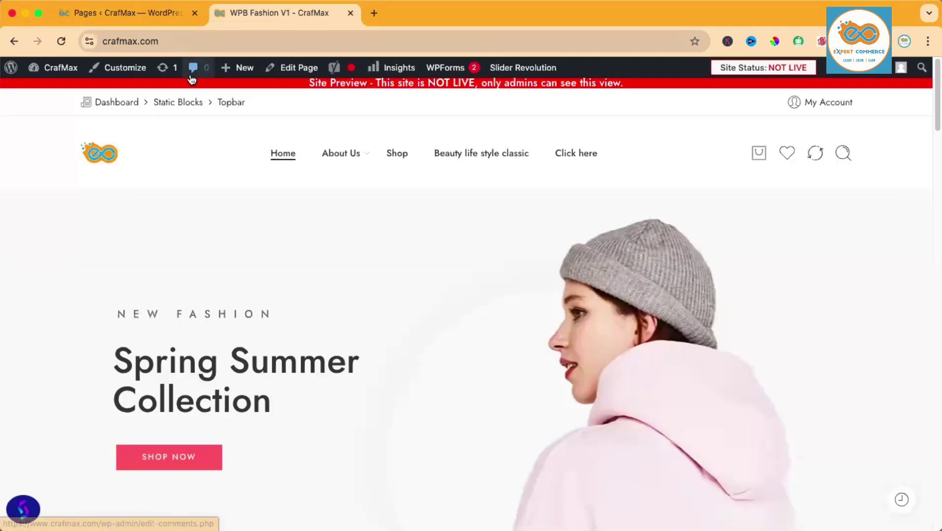
left_click(61, 42)
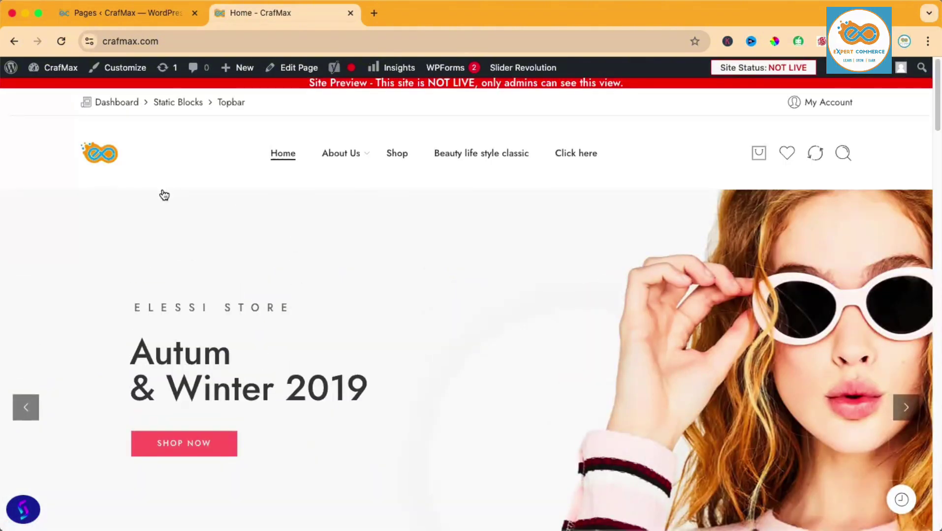
left_click(136, 6)
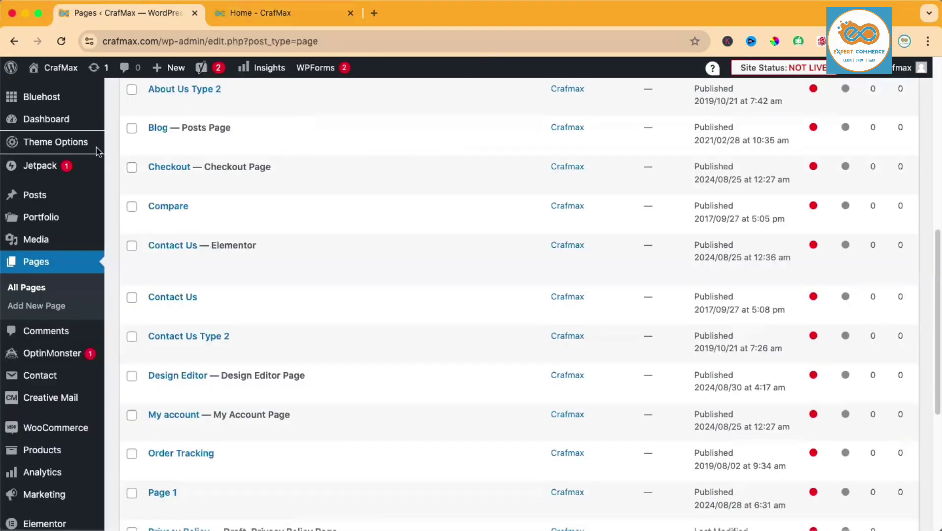
left_click(288, 13)
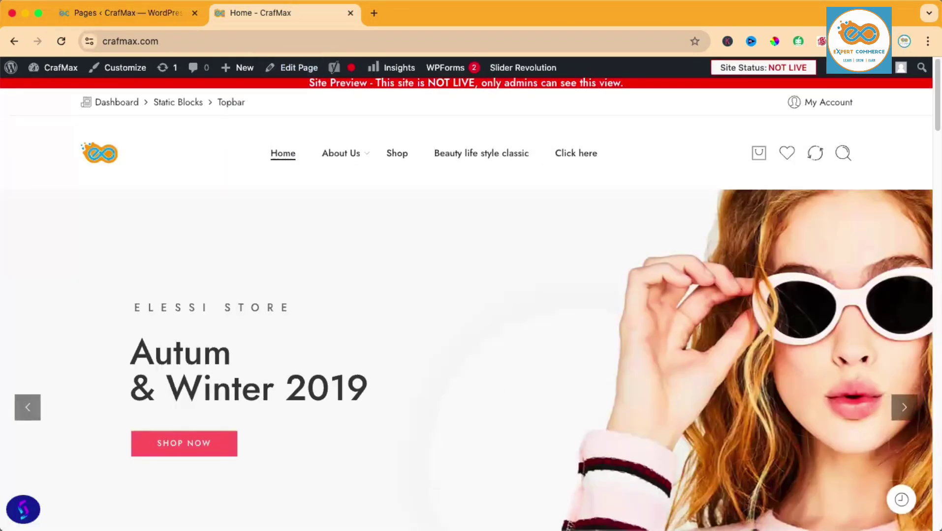